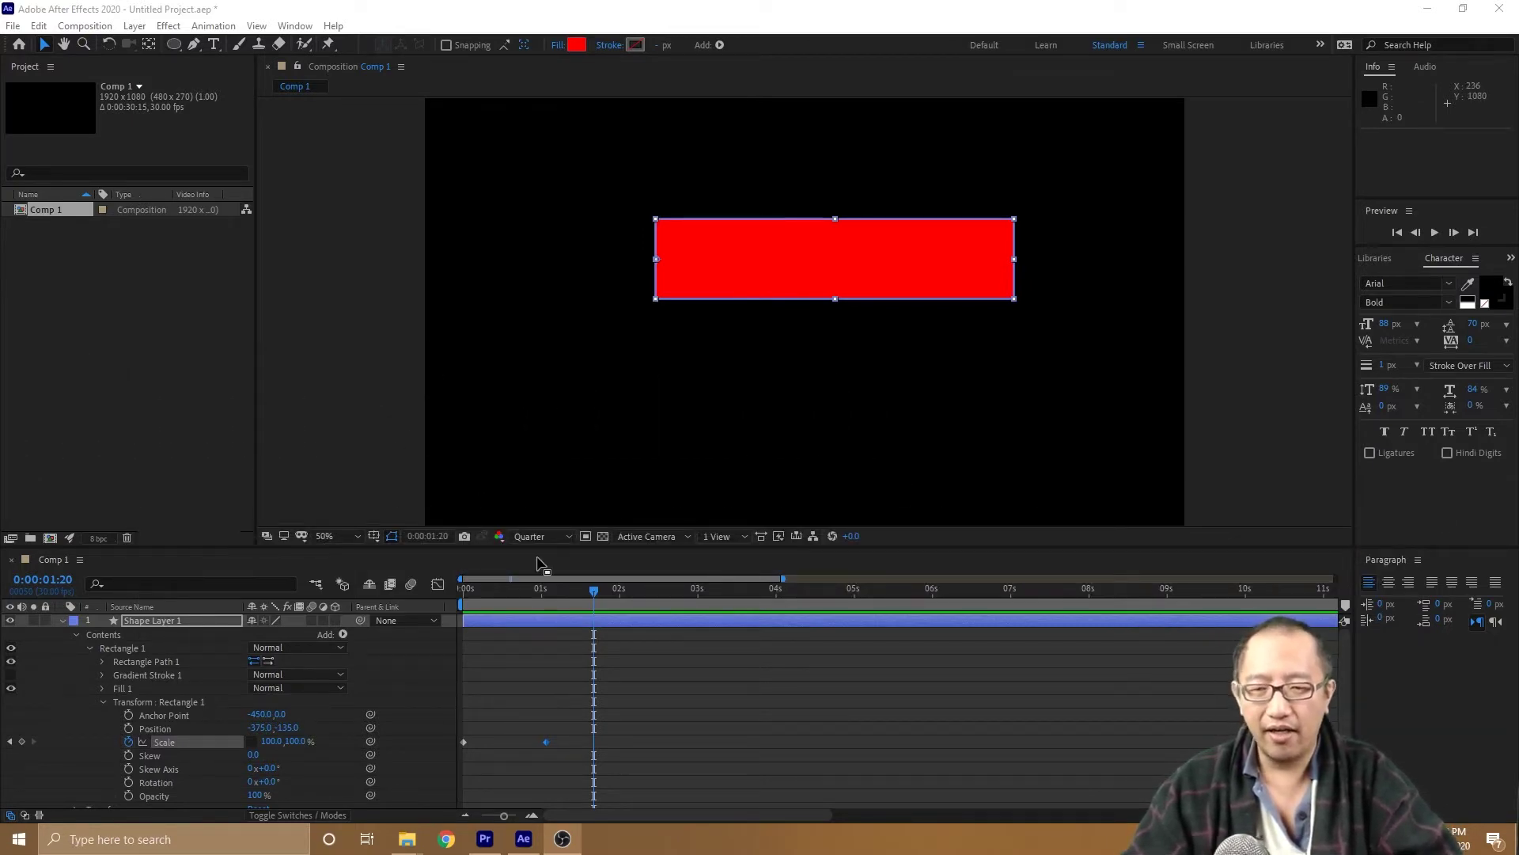
# Rewind to the start and preview the scale animation, scrubbing through the scale-up to check it.
pyautogui.moveTo(571, 587); pyautogui.dragTo(446, 605)
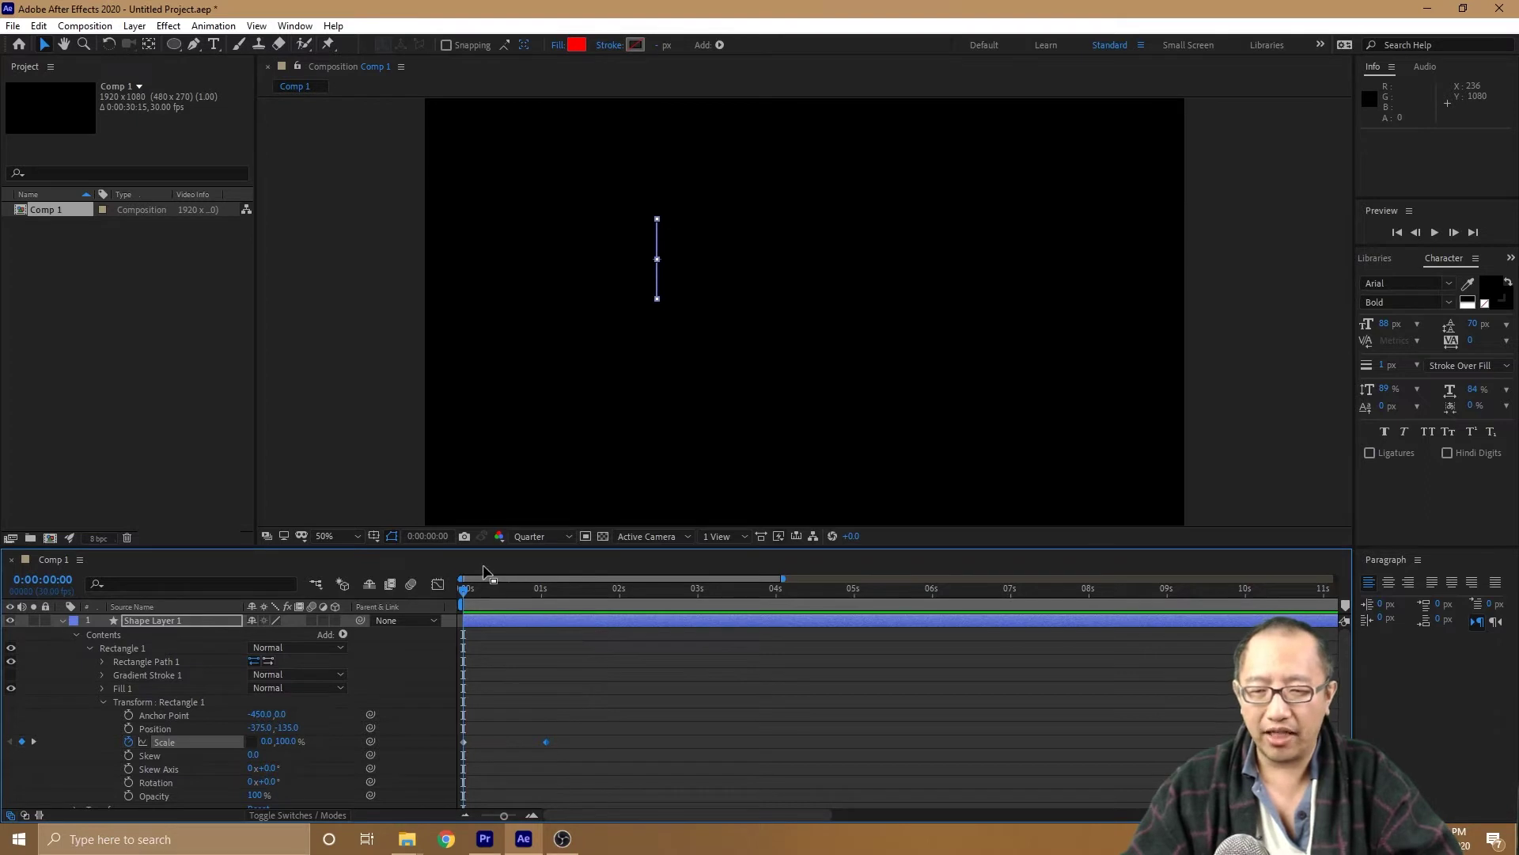
pyautogui.press('space')
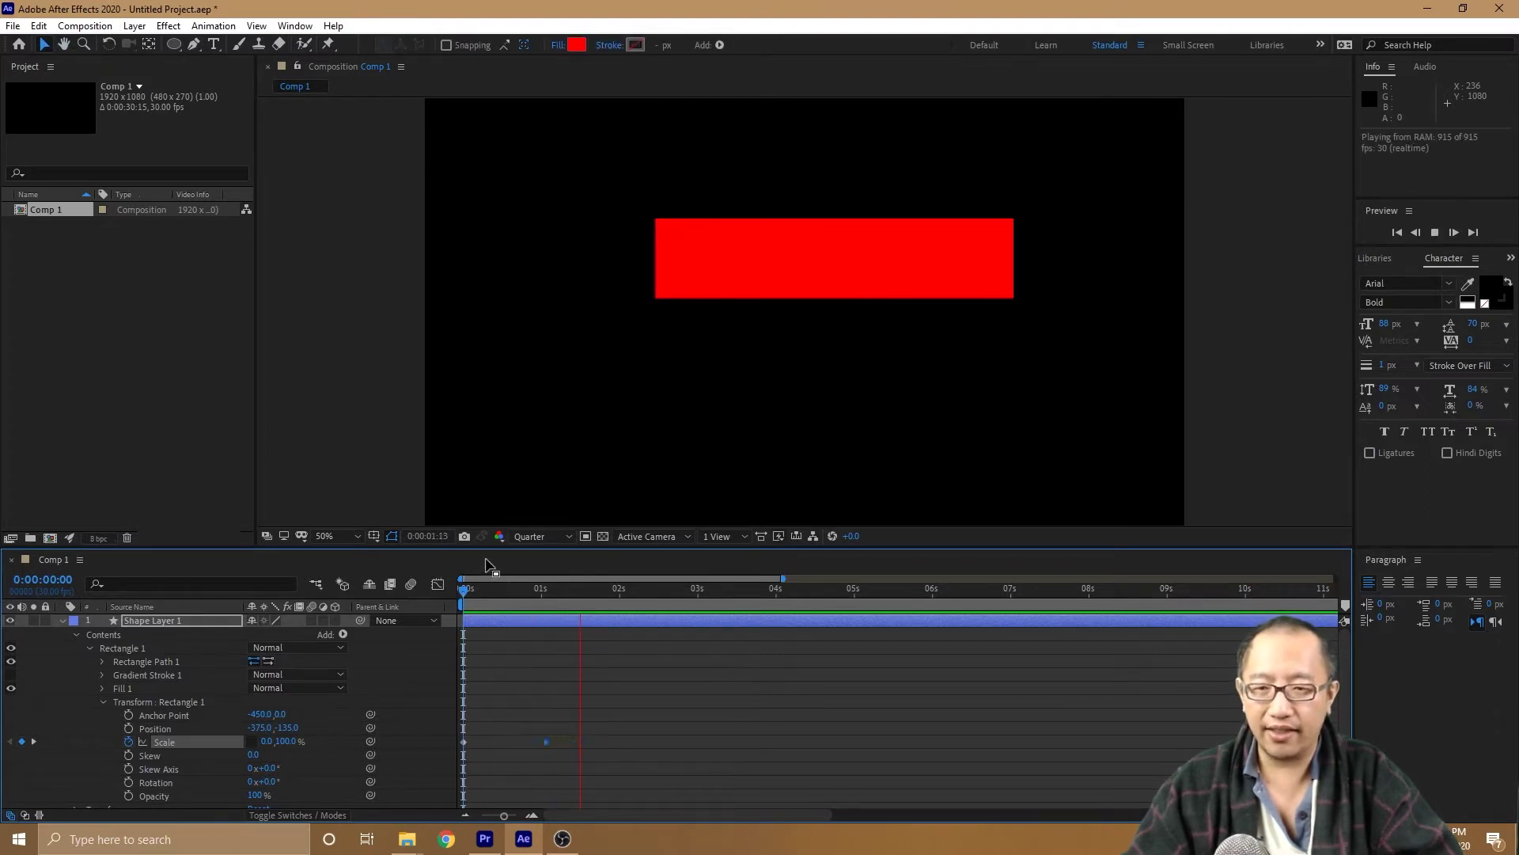
pyautogui.press('space')
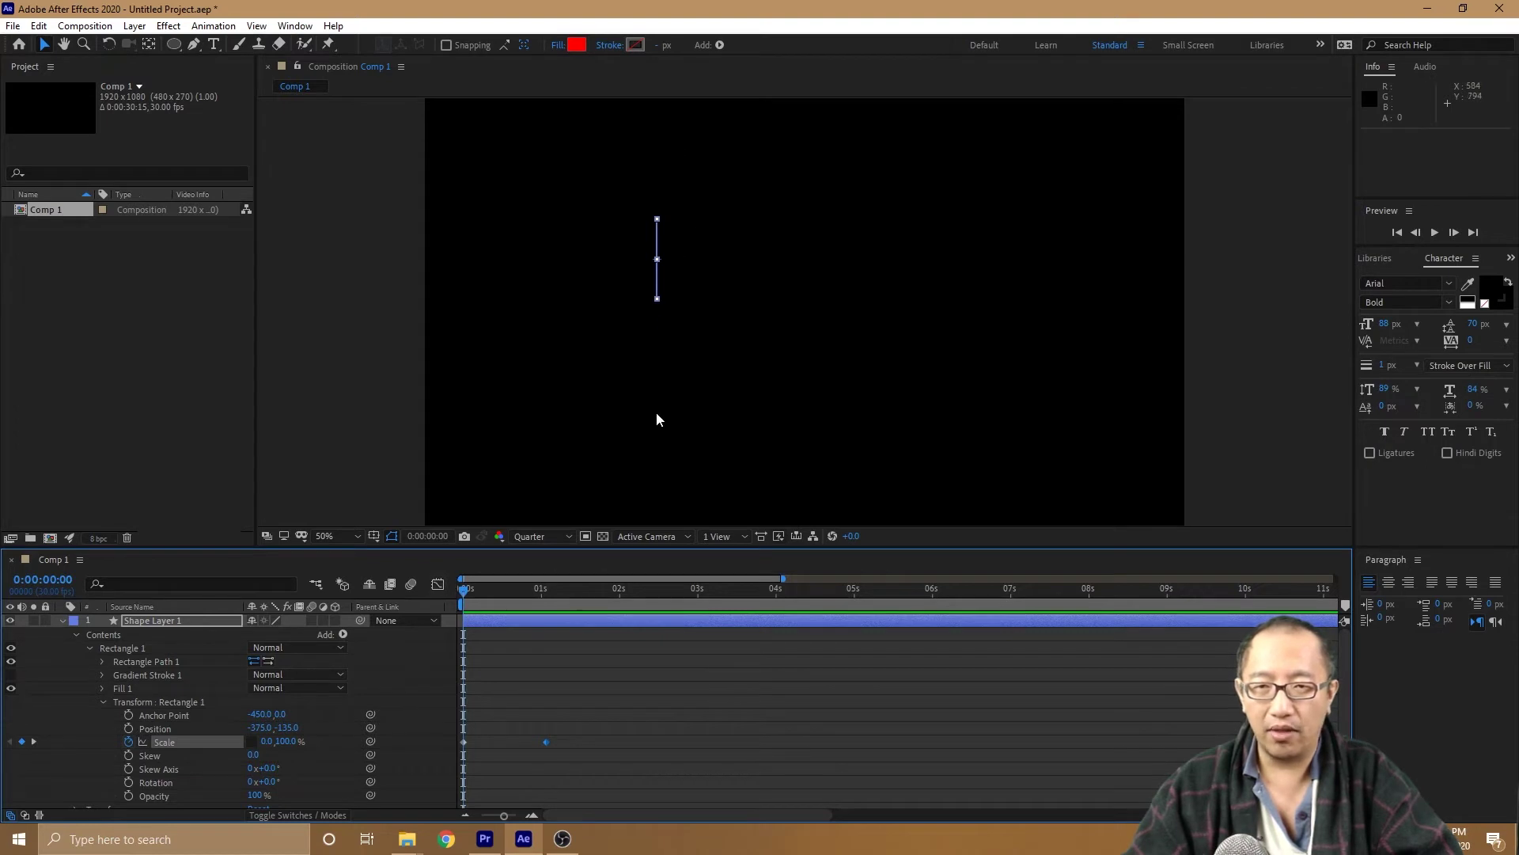
pyautogui.press('space')
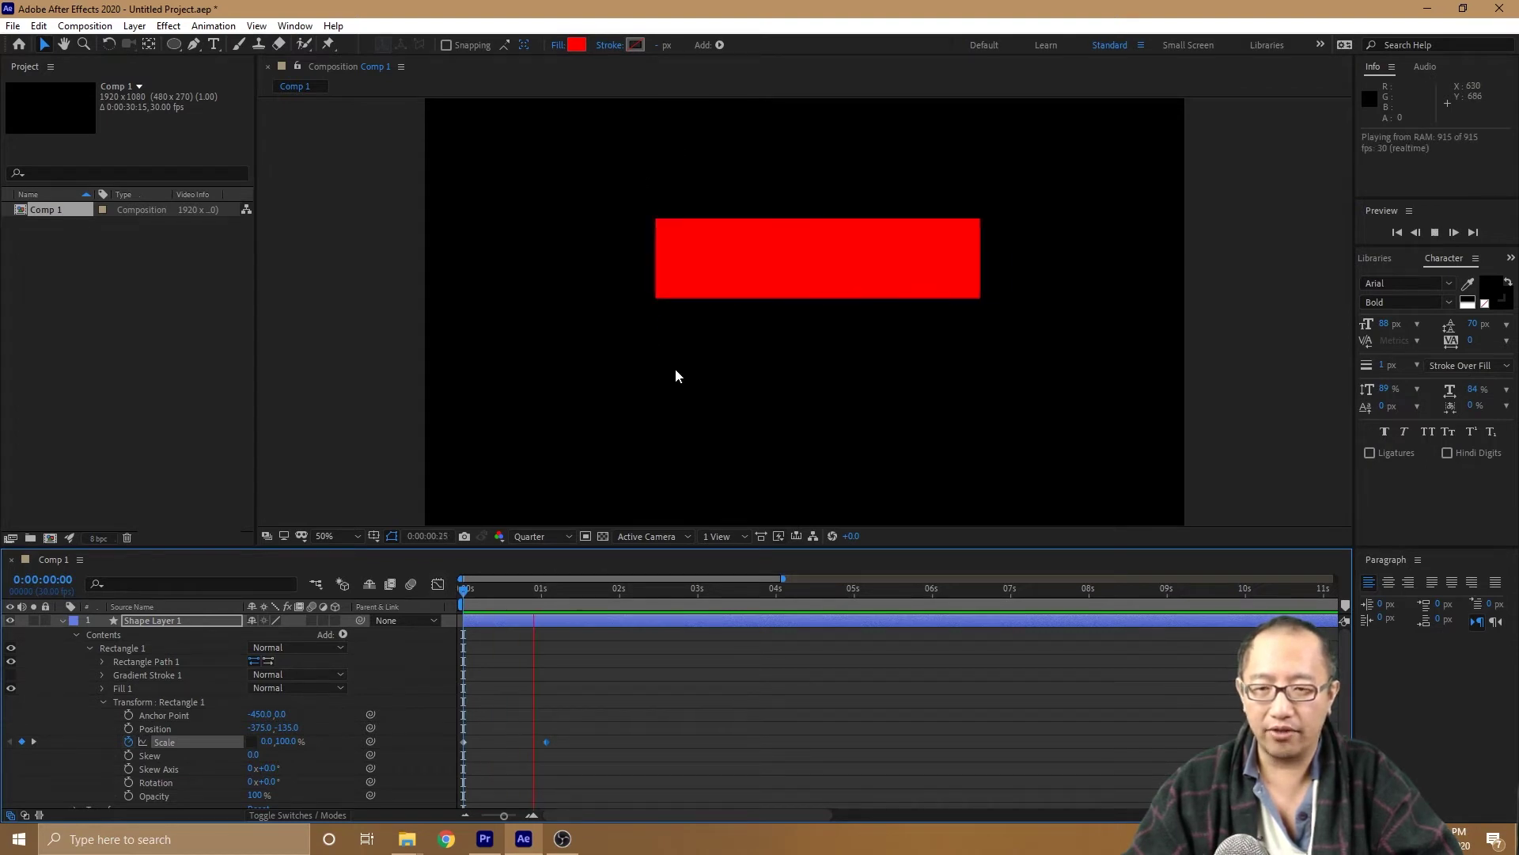
pyautogui.press('space')
pyautogui.click(608, 590)
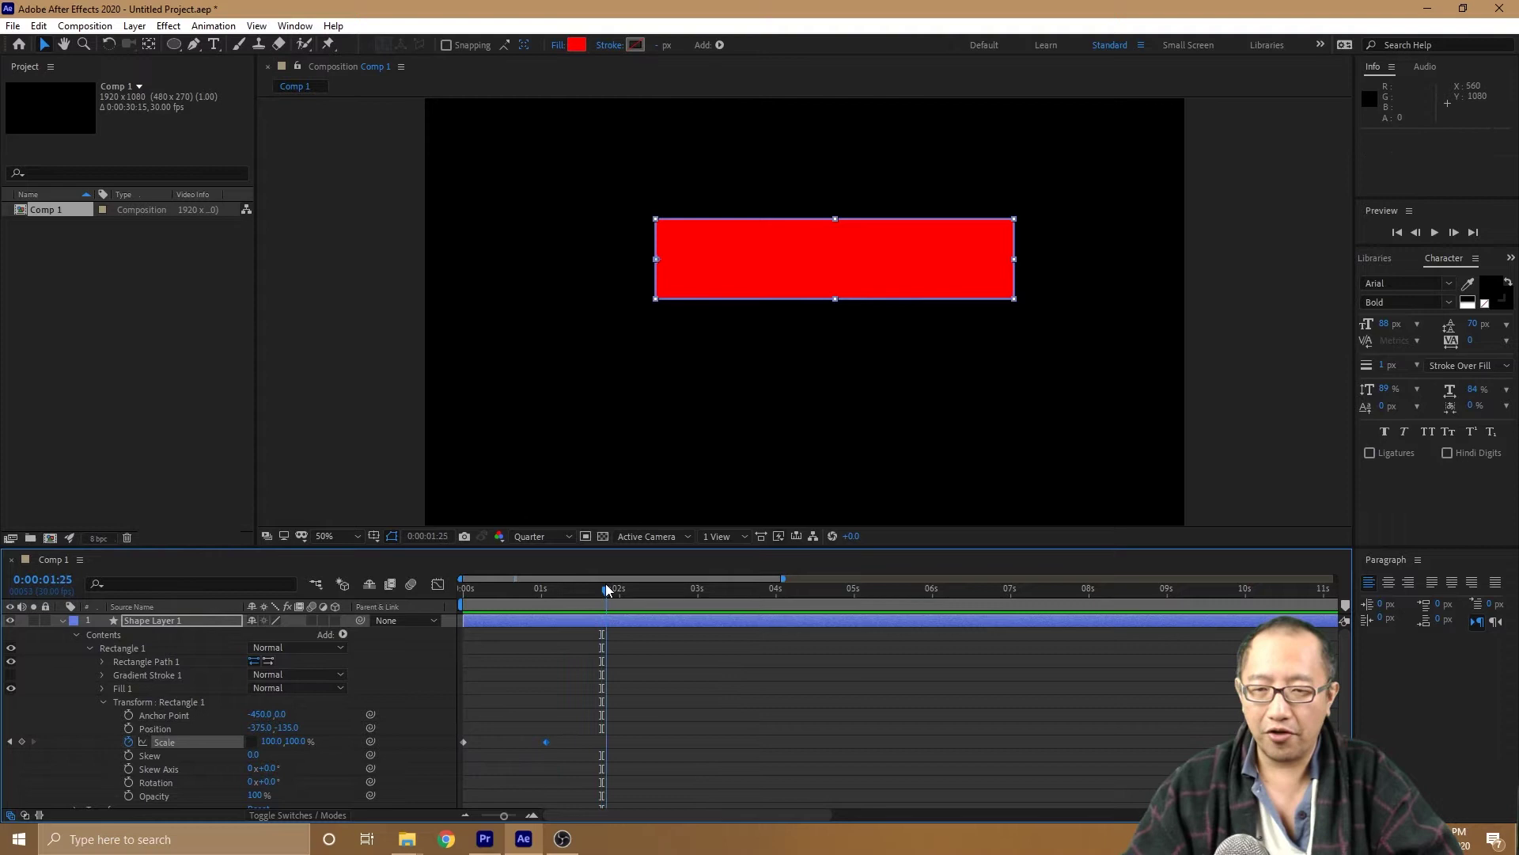
pyautogui.moveTo(608, 589)
pyautogui.mouseDown()
pyautogui.moveTo(468, 590)
pyautogui.moveTo(619, 593)
pyautogui.mouseUp()
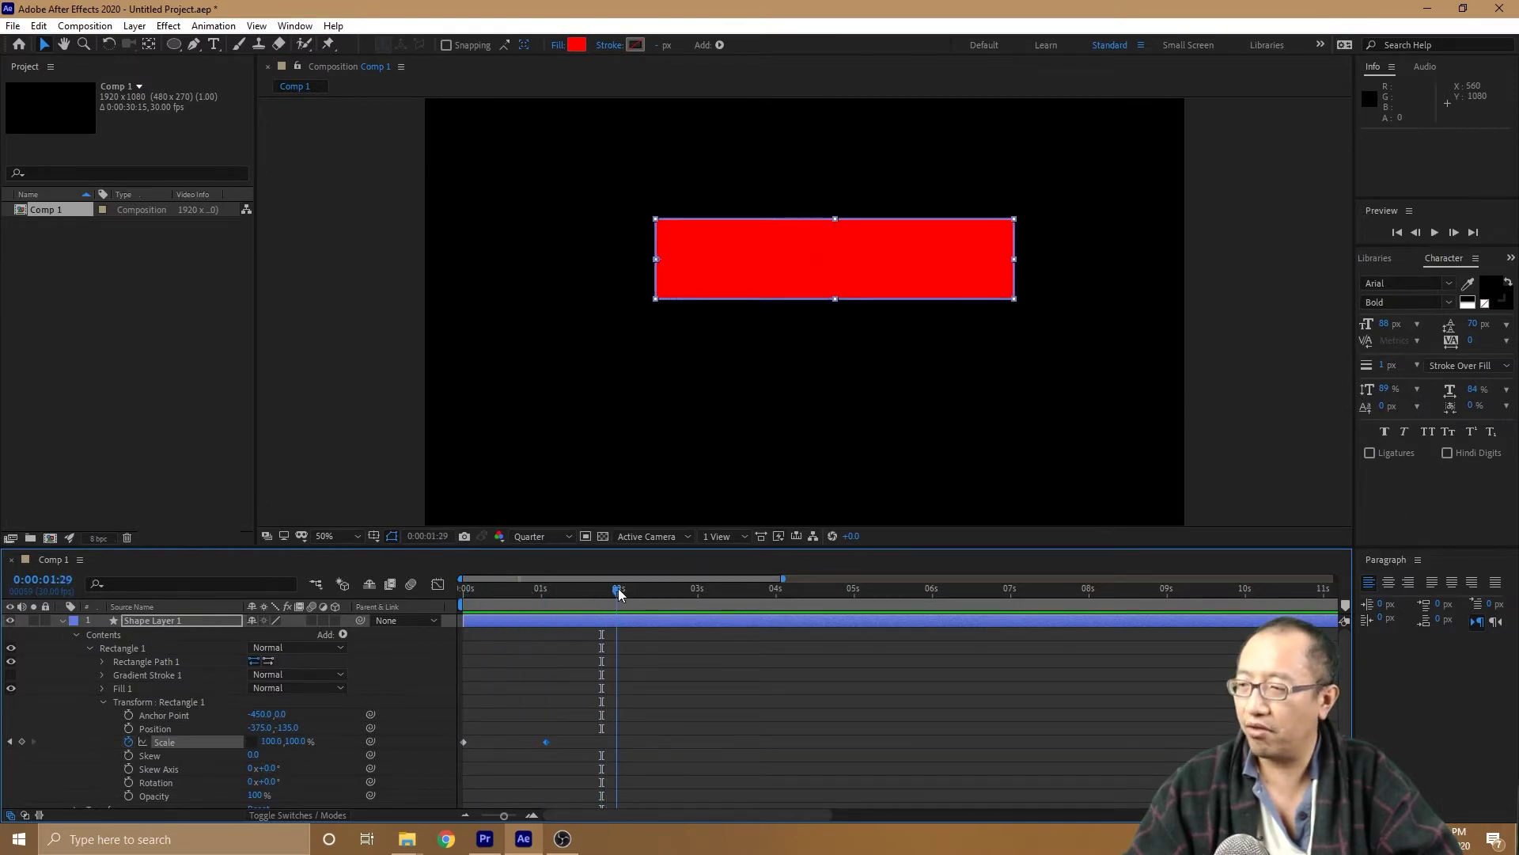
pyautogui.moveTo(620, 594); pyautogui.dragTo(448, 587)
pyautogui.press('space')
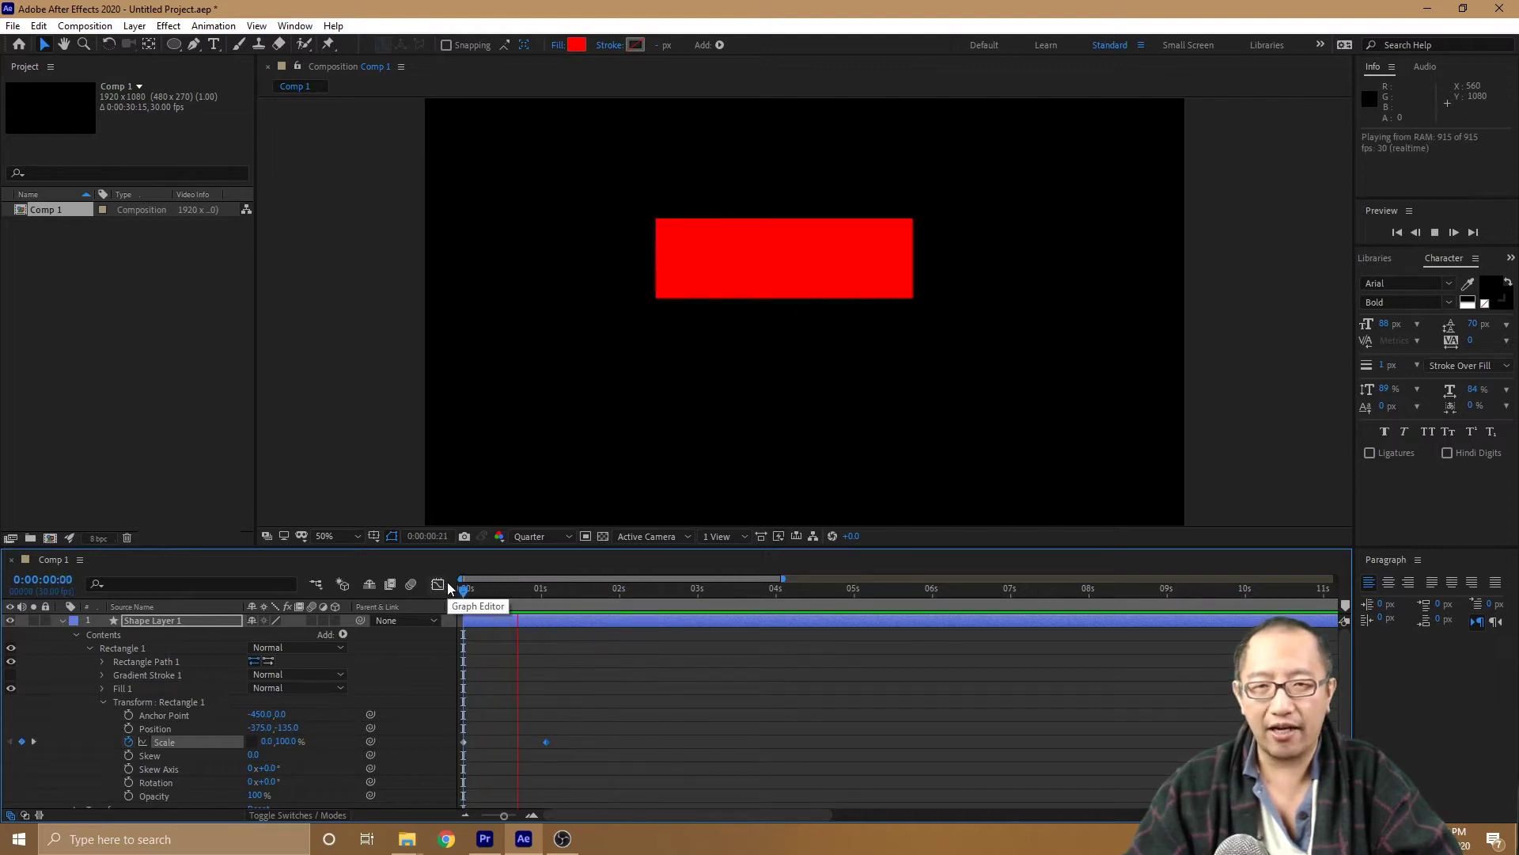
pyautogui.press('space')
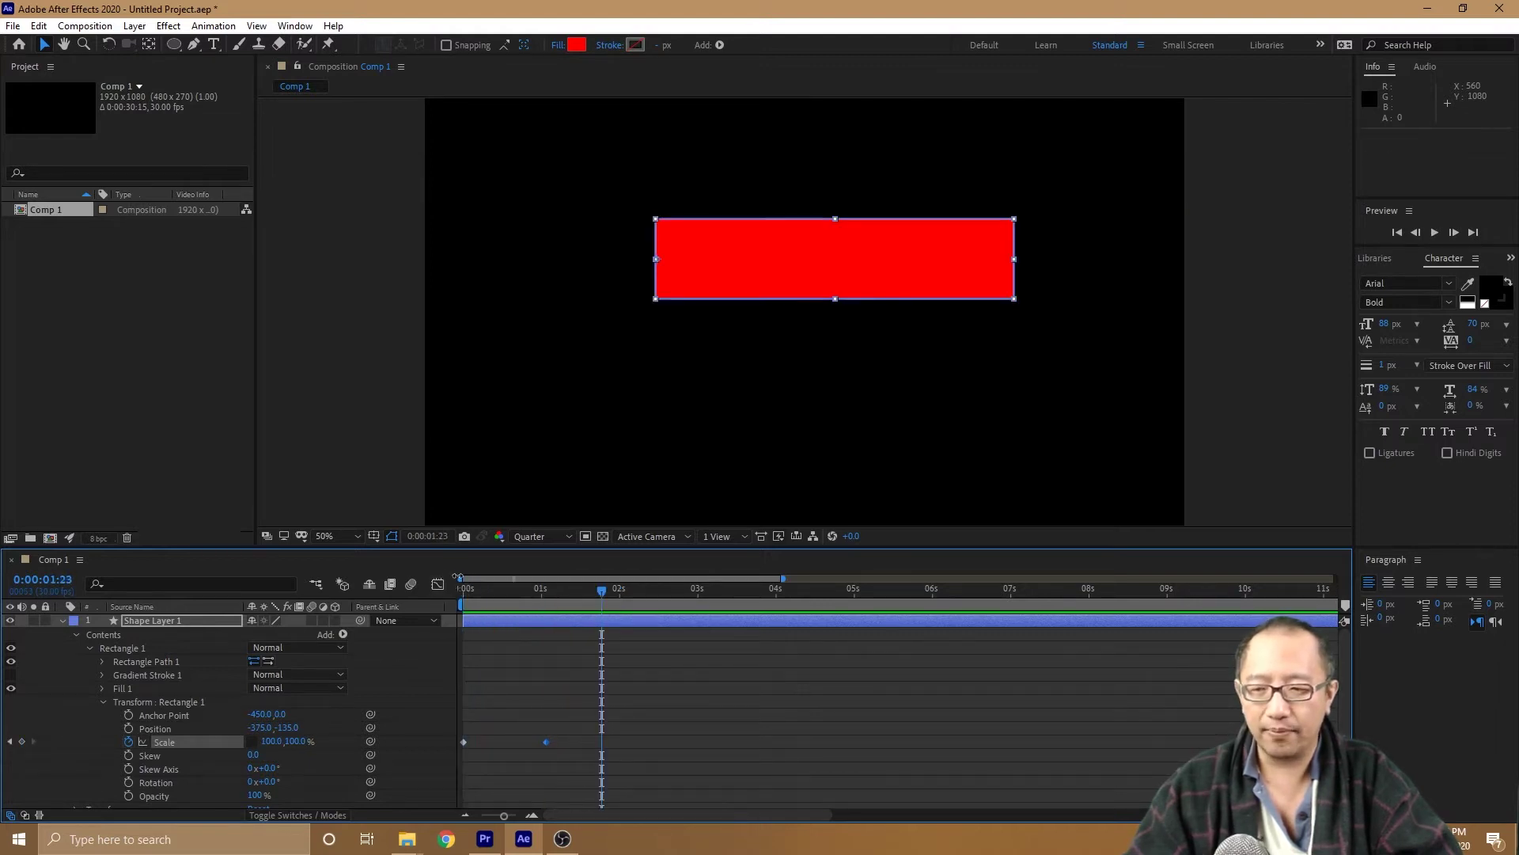
# Select both Scale keyframes and return the current time to 0:00.
pyautogui.moveTo(563, 724); pyautogui.dragTo(416, 754)
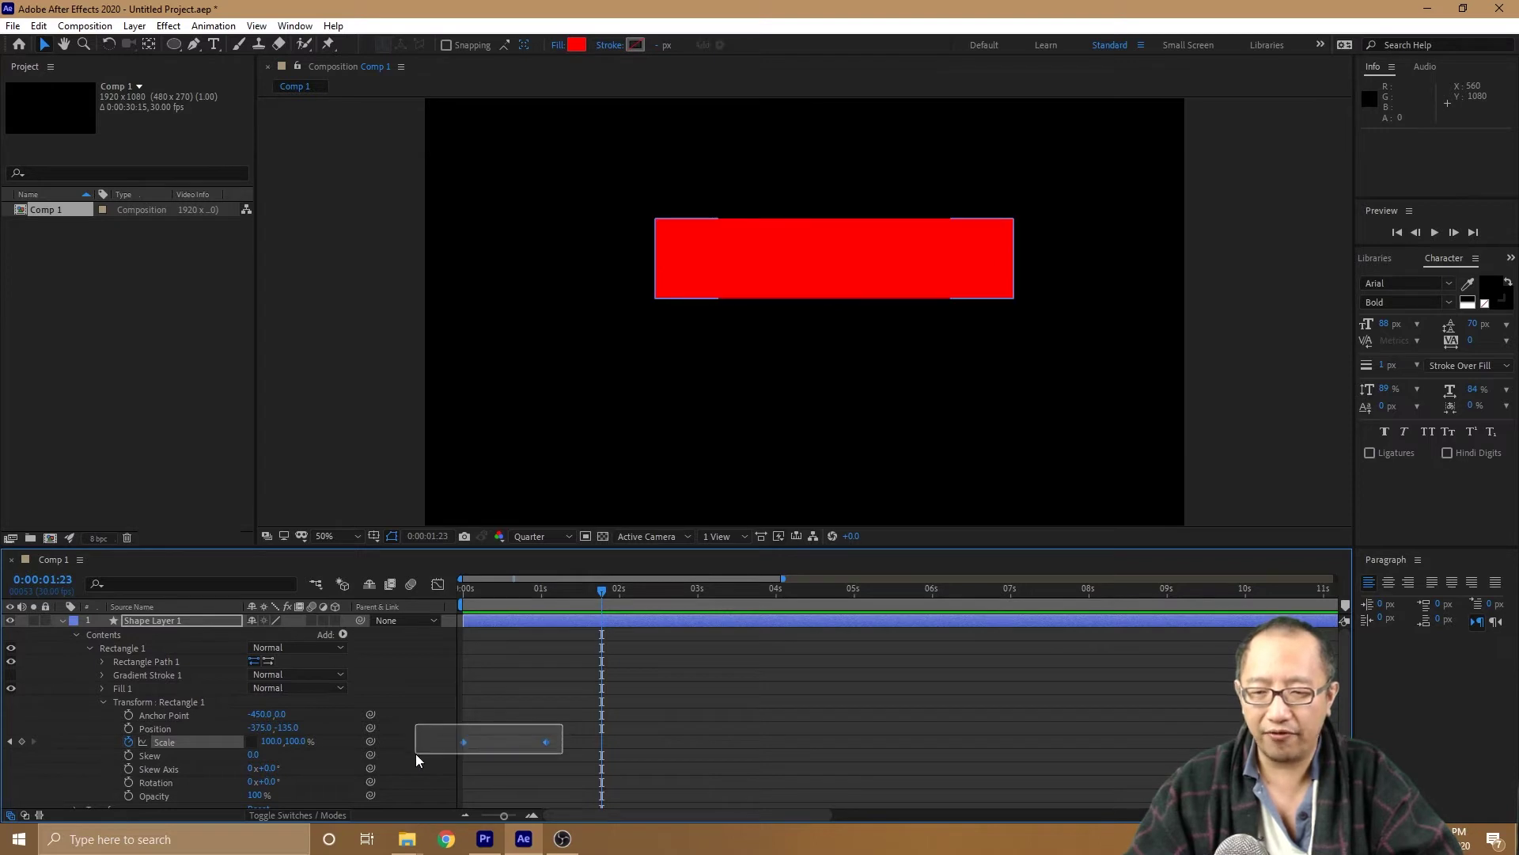
pyautogui.click(587, 730)
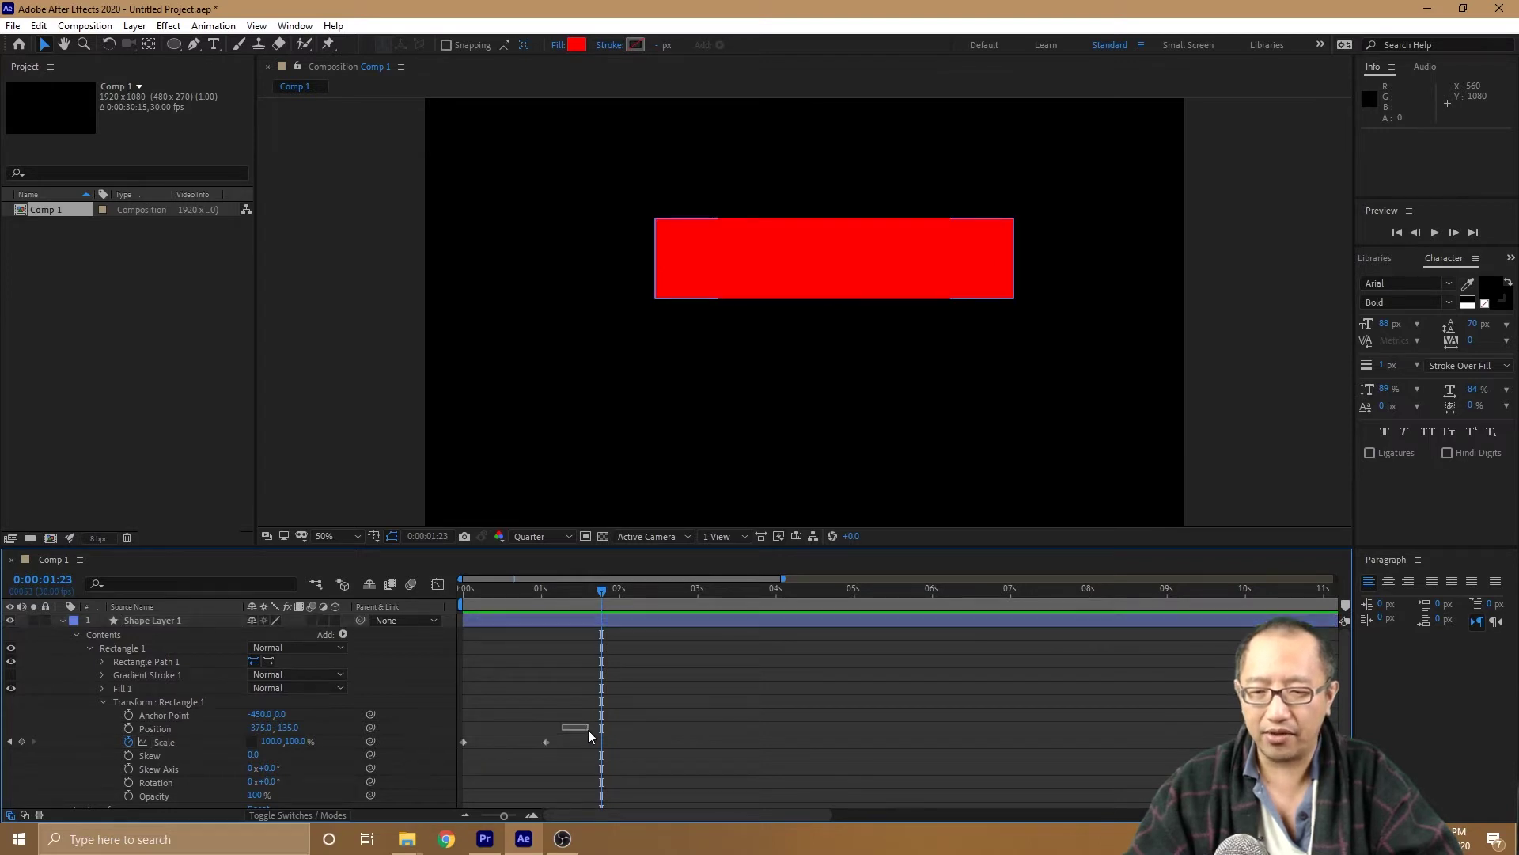
pyautogui.click(464, 743)
pyautogui.click(547, 741)
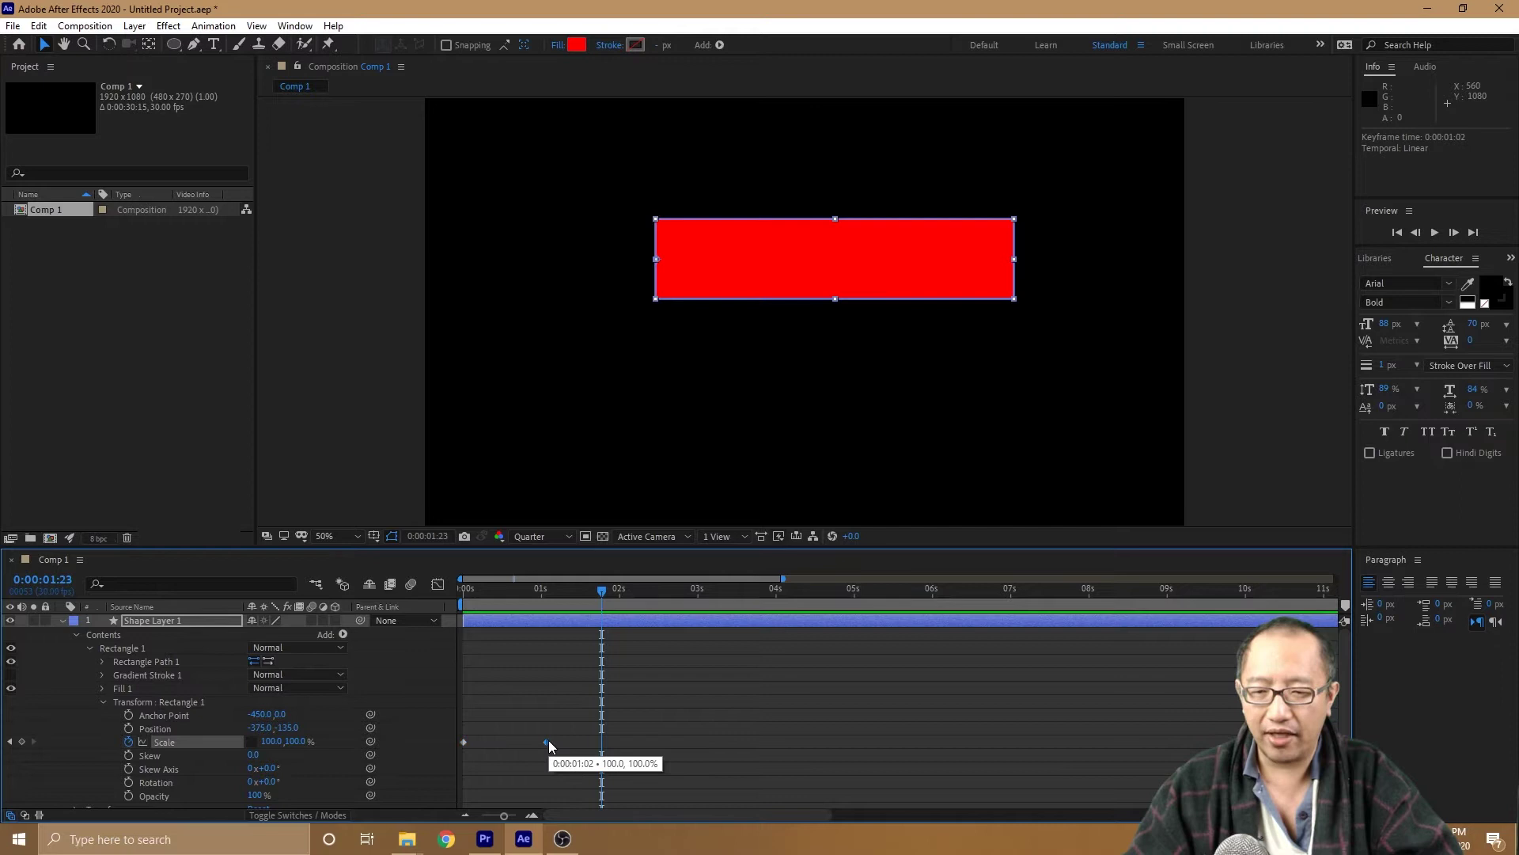
pyautogui.moveTo(601, 589); pyautogui.dragTo(470, 598)
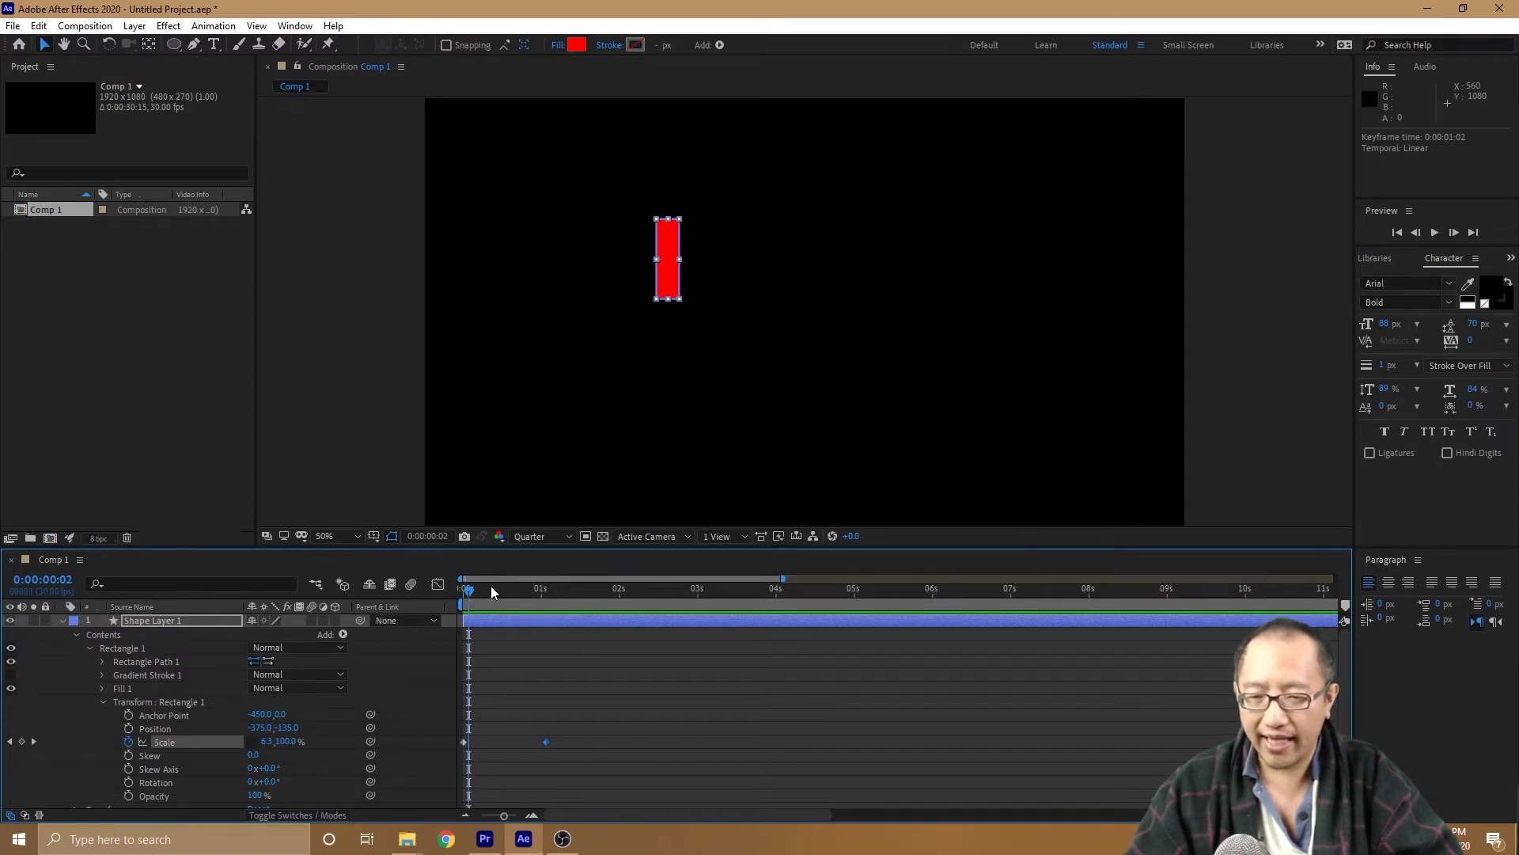
pyautogui.moveTo(483, 589); pyautogui.dragTo(543, 595)
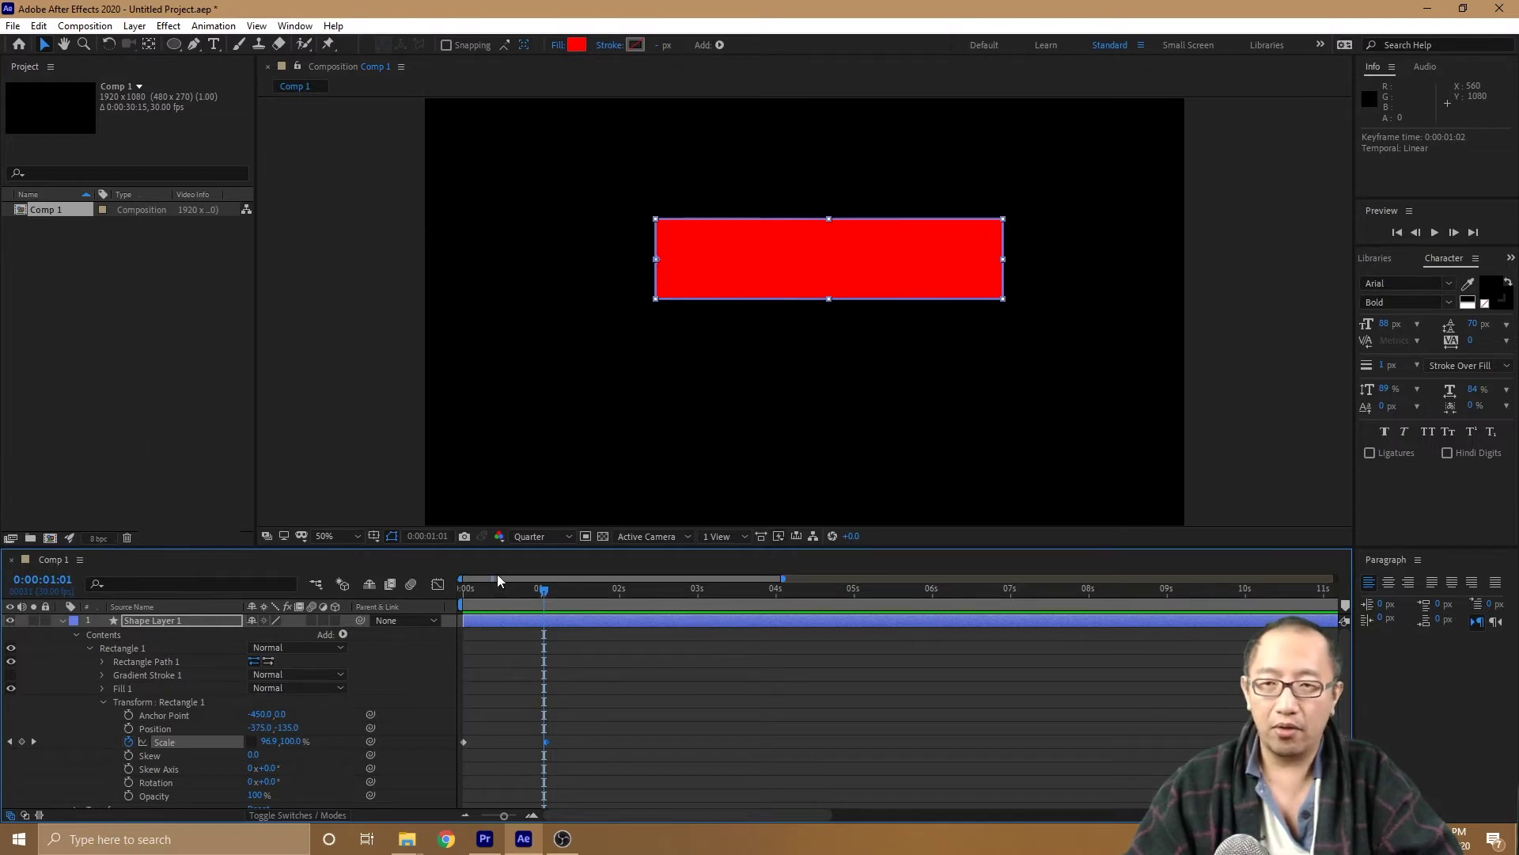
pyautogui.moveTo(559, 590); pyautogui.dragTo(465, 600)
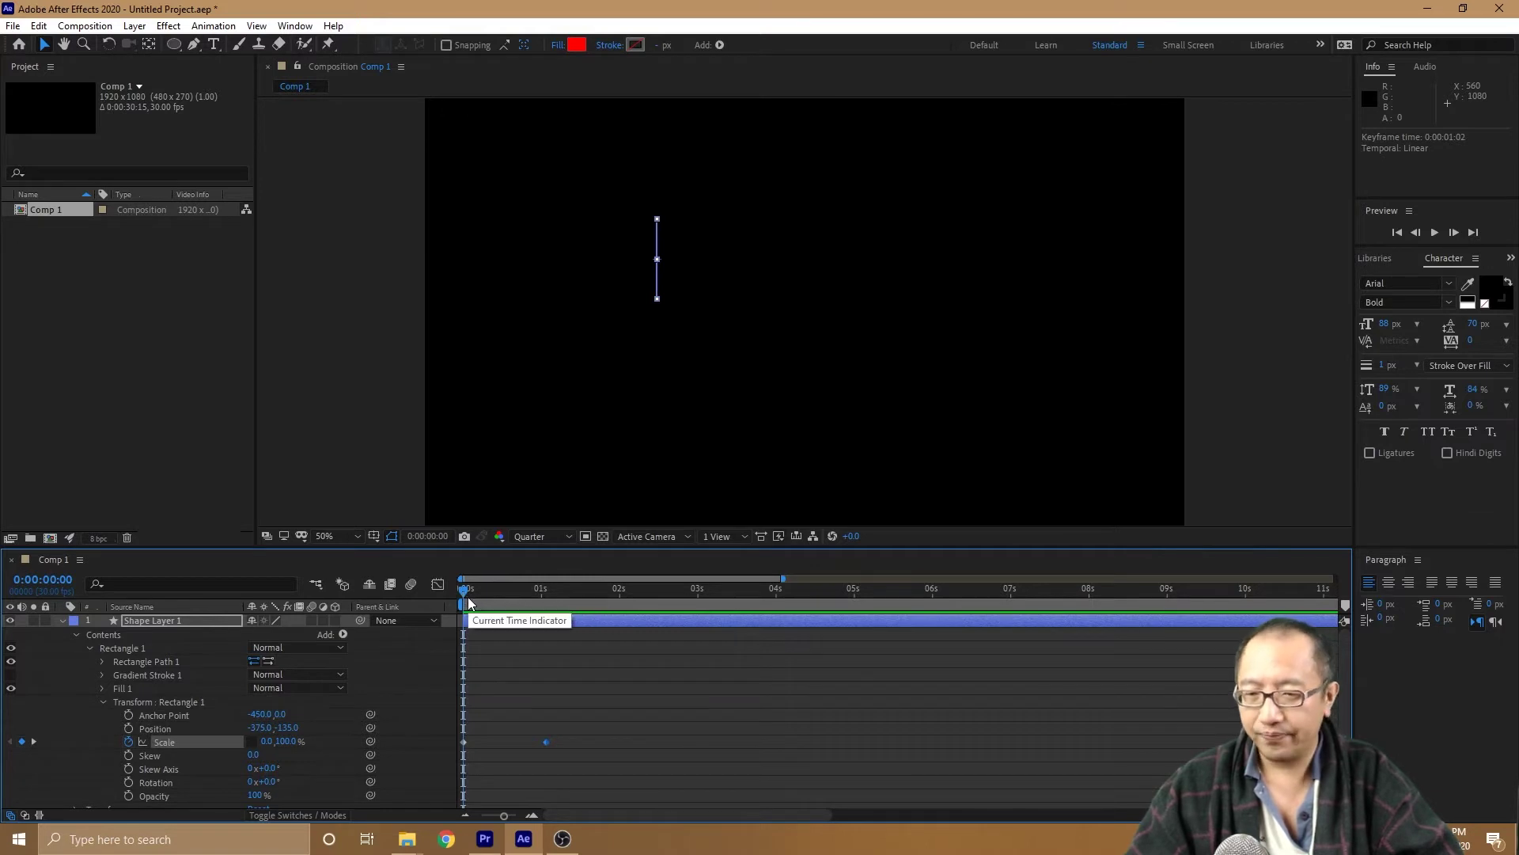
pyautogui.click(622, 756)
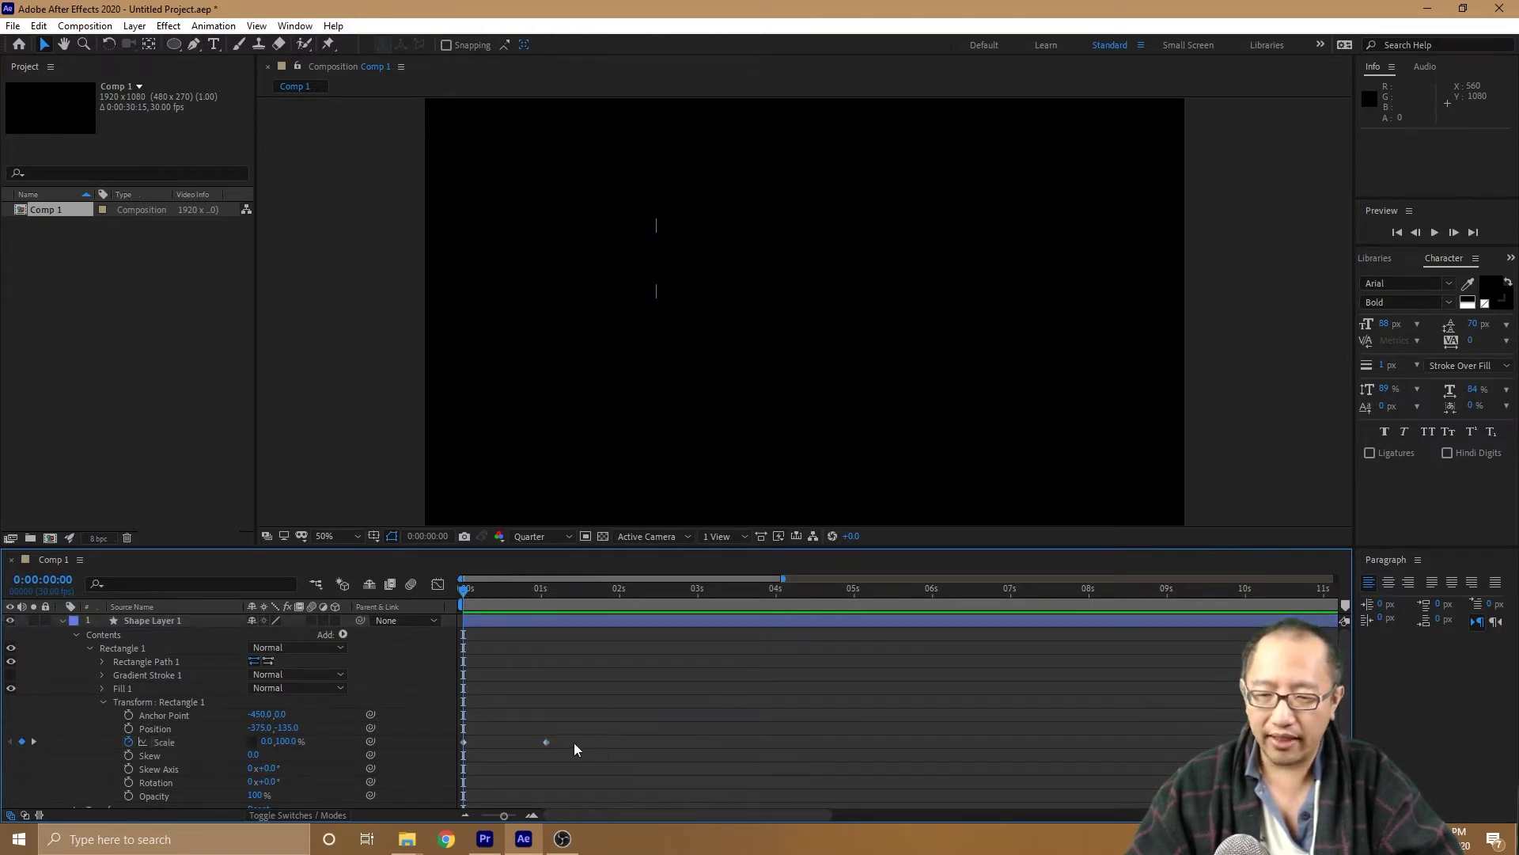
pyautogui.moveTo(571, 741); pyautogui.dragTo(453, 746)
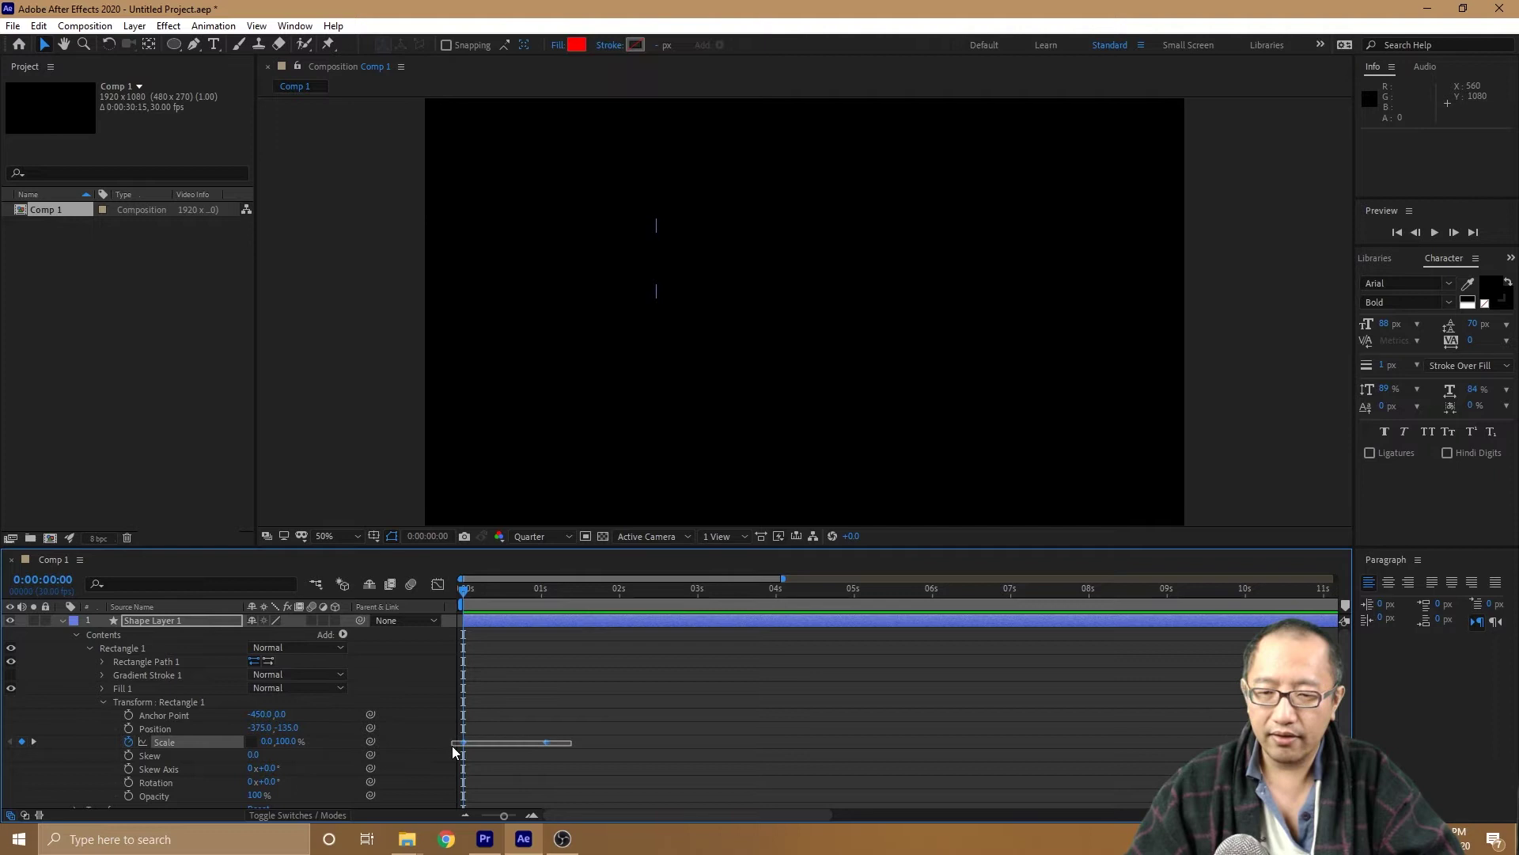
pyautogui.moveTo(572, 741); pyautogui.dragTo(449, 744)
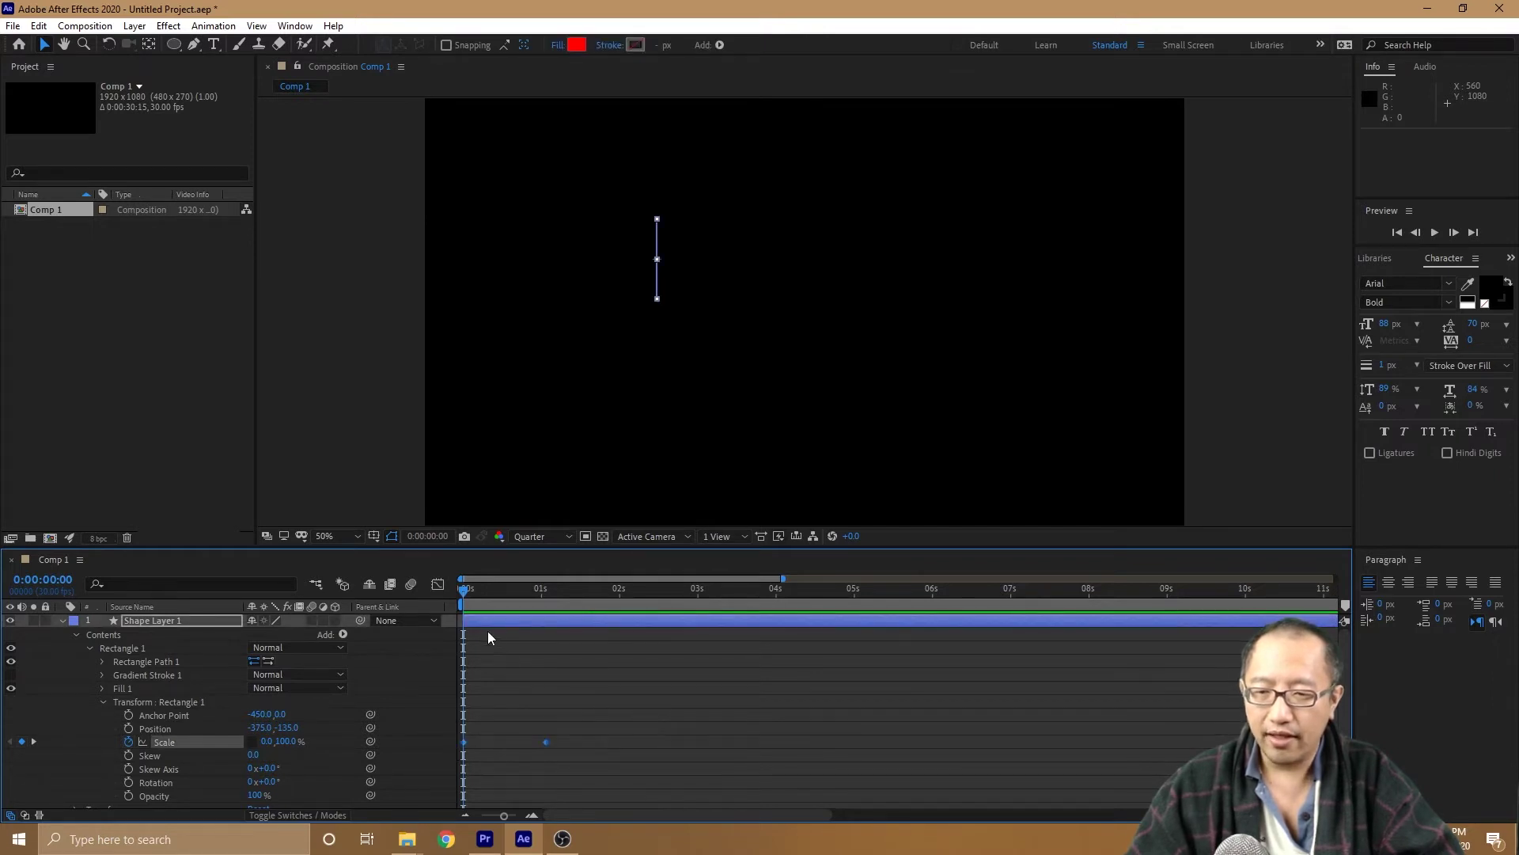
# Show the Scale keyframes as a value graph at 1 second, with the timeline zoomed to frames.
pyautogui.click(437, 586)
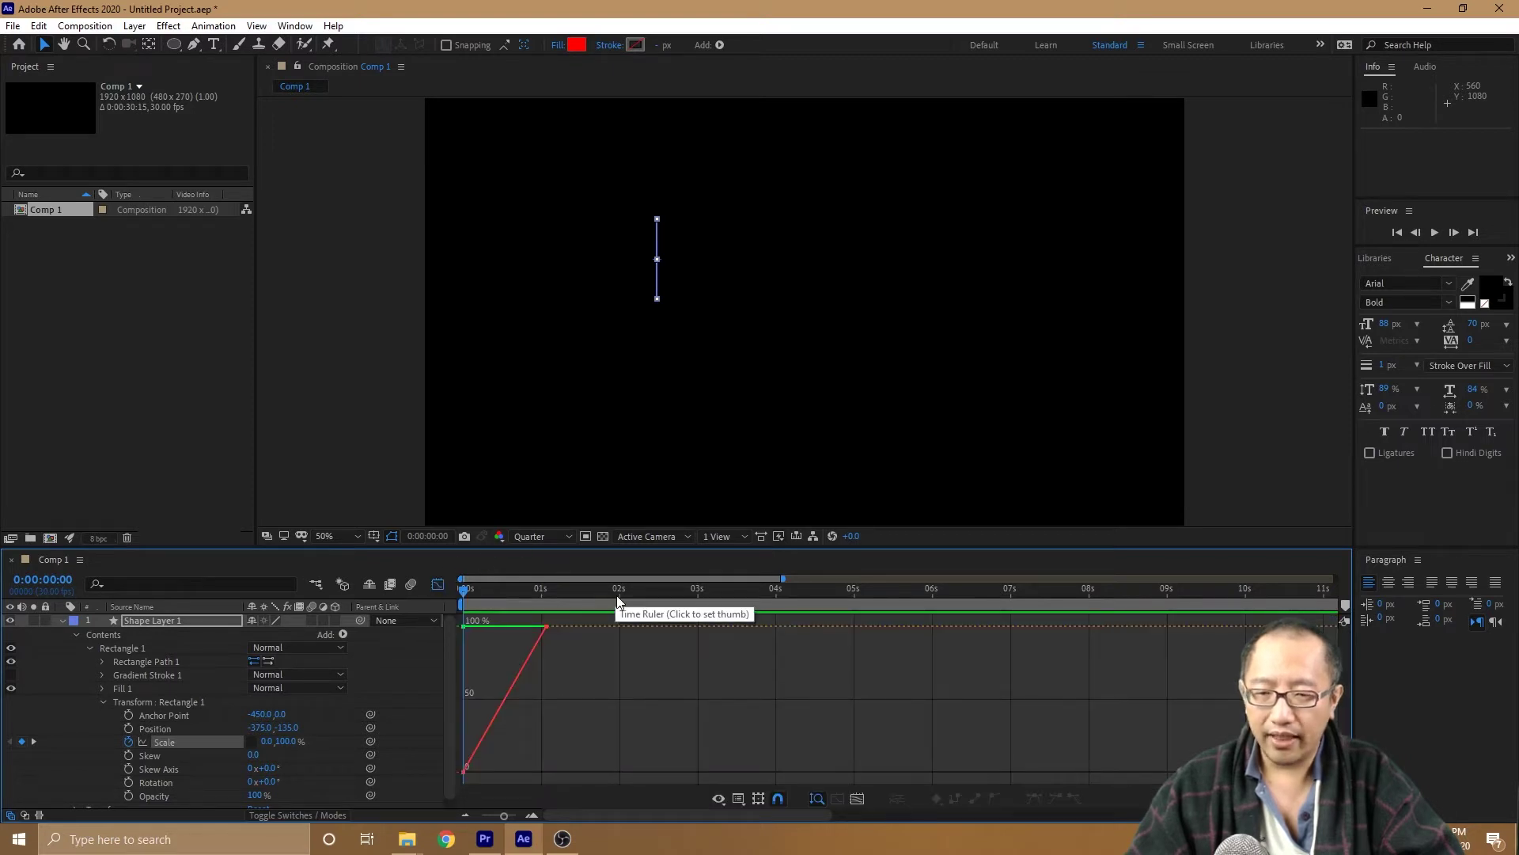
pyautogui.click(738, 799)
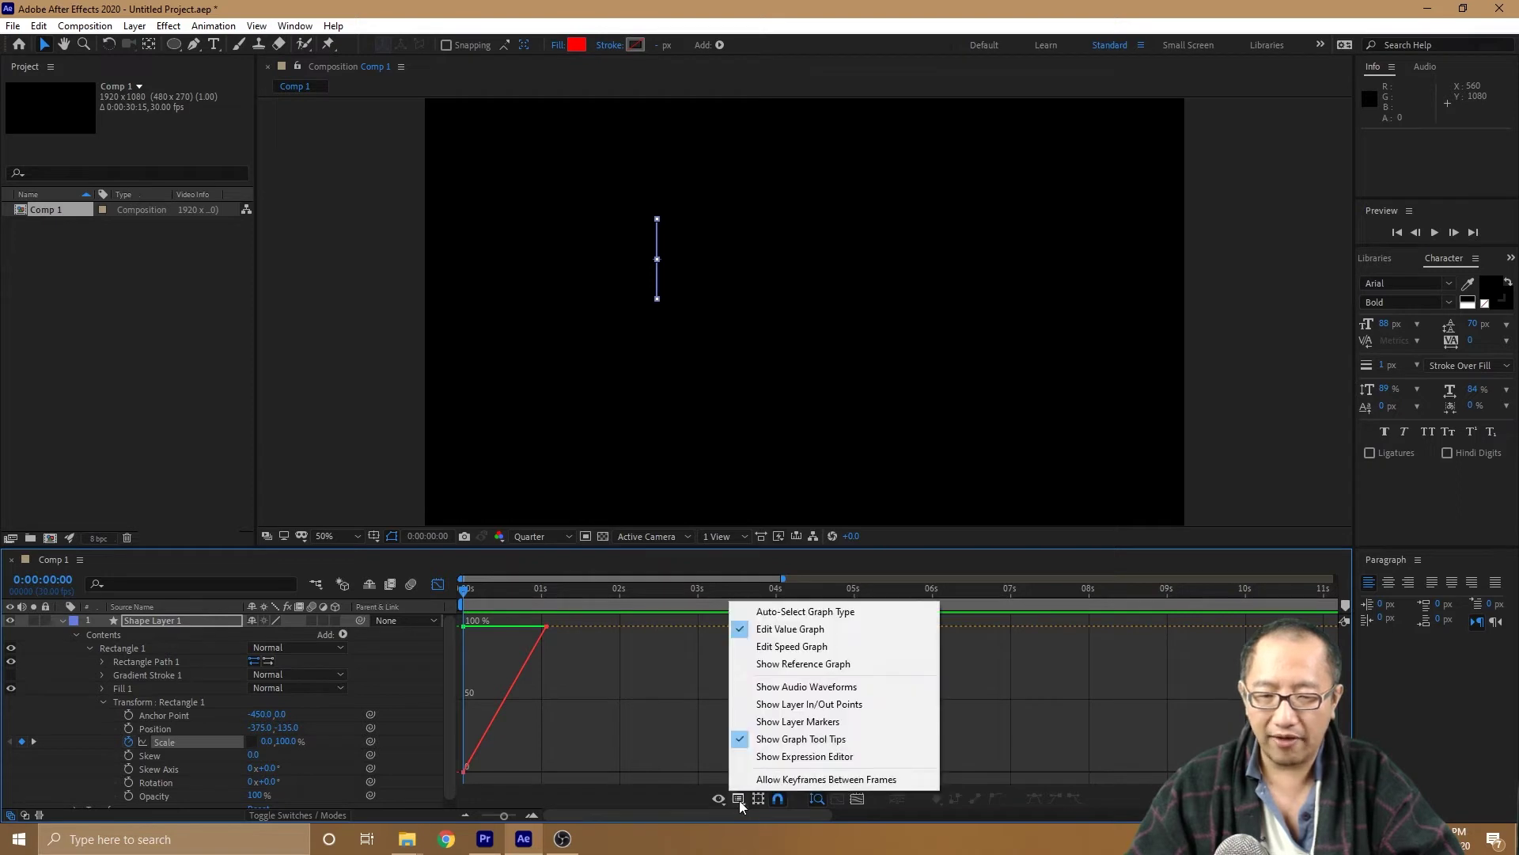
pyautogui.click(787, 629)
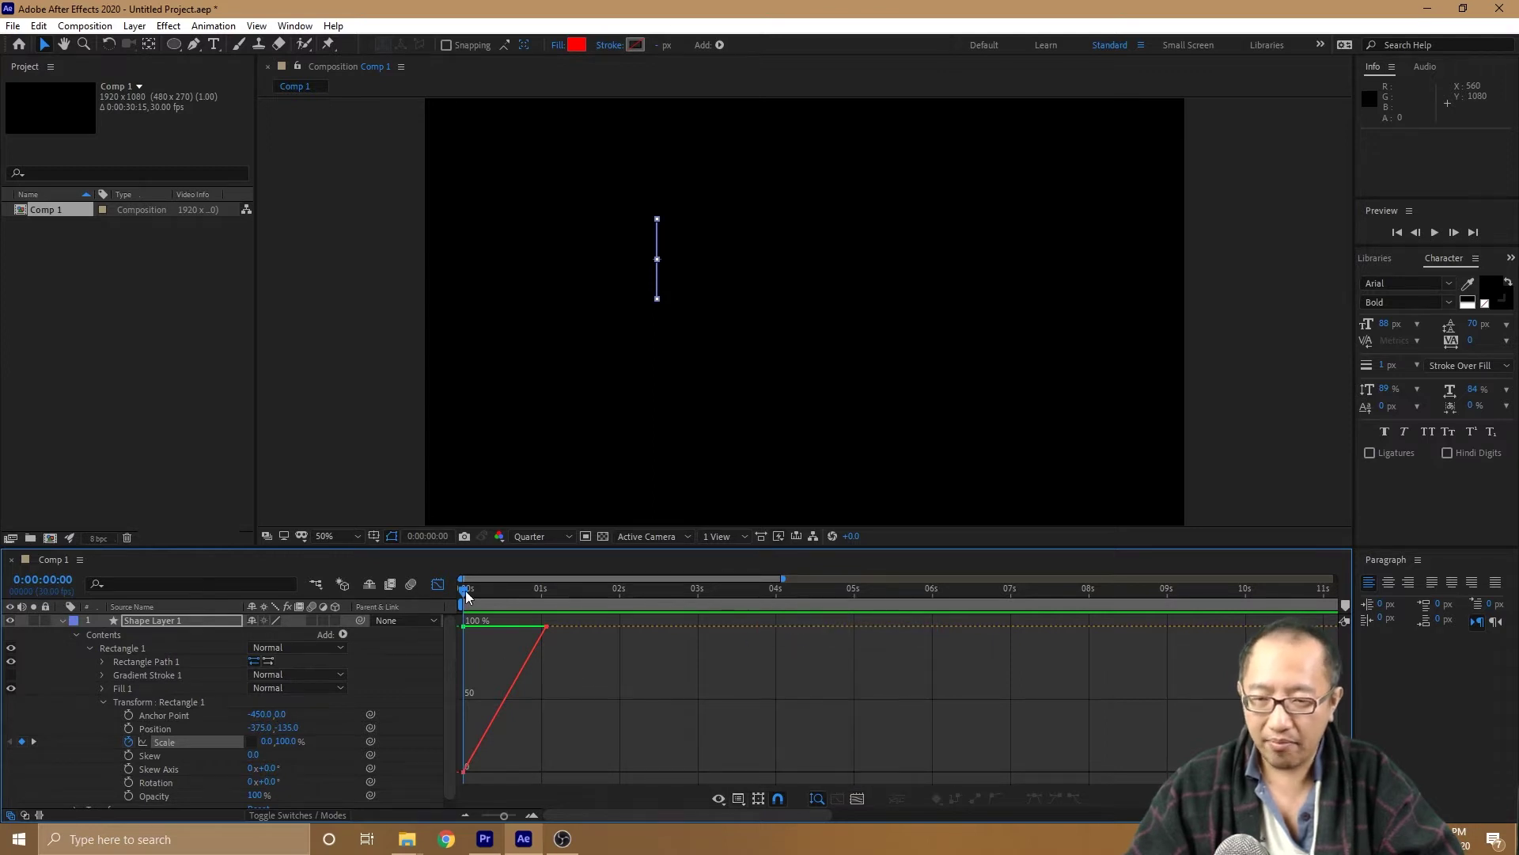
pyautogui.moveTo(465, 591); pyautogui.dragTo(497, 590)
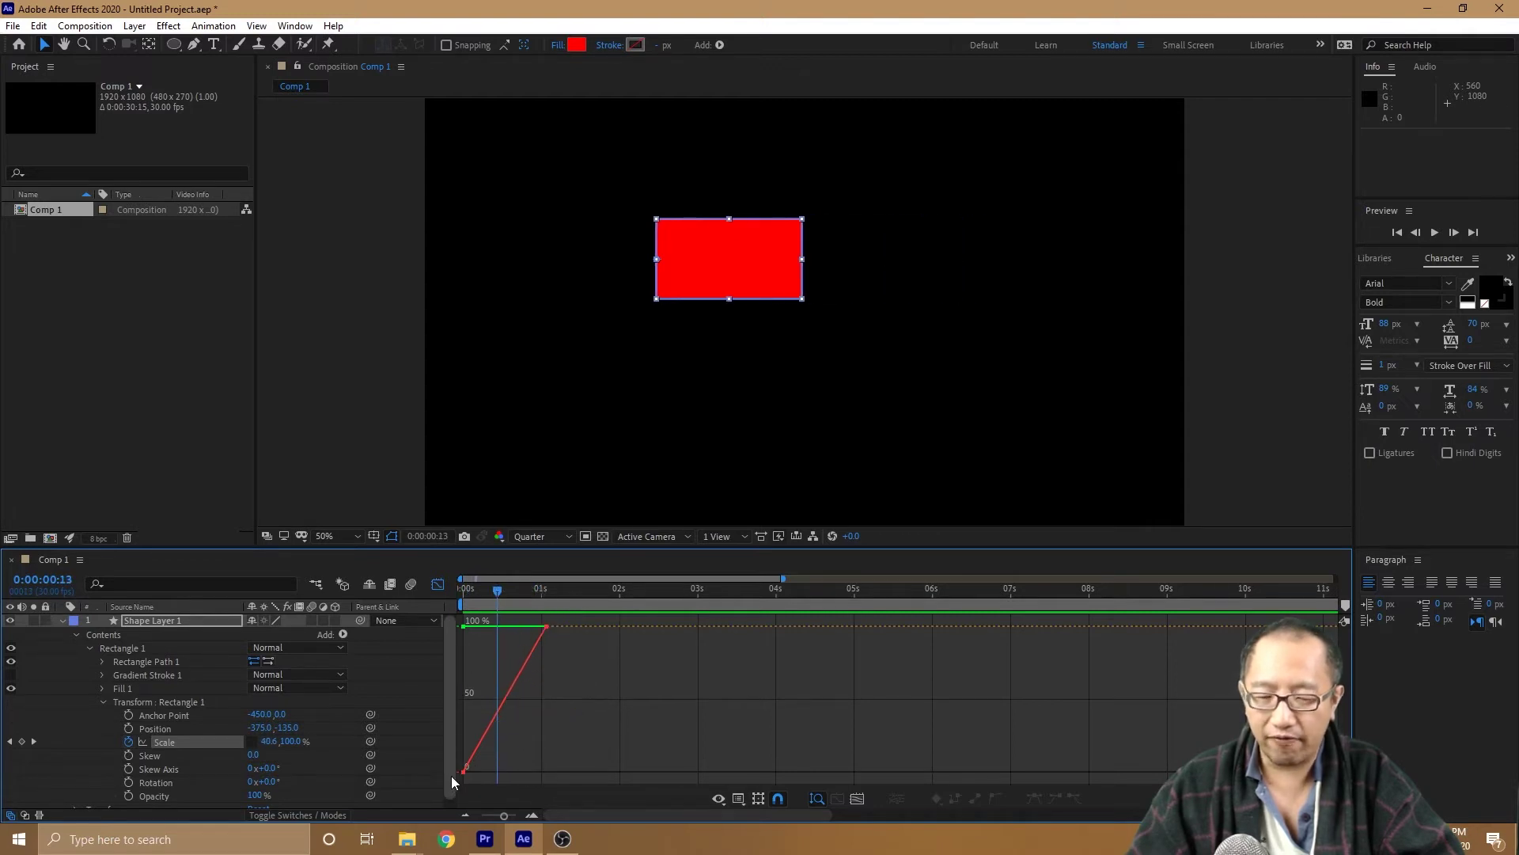
pyautogui.moveTo(505, 815); pyautogui.dragTo(513, 815)
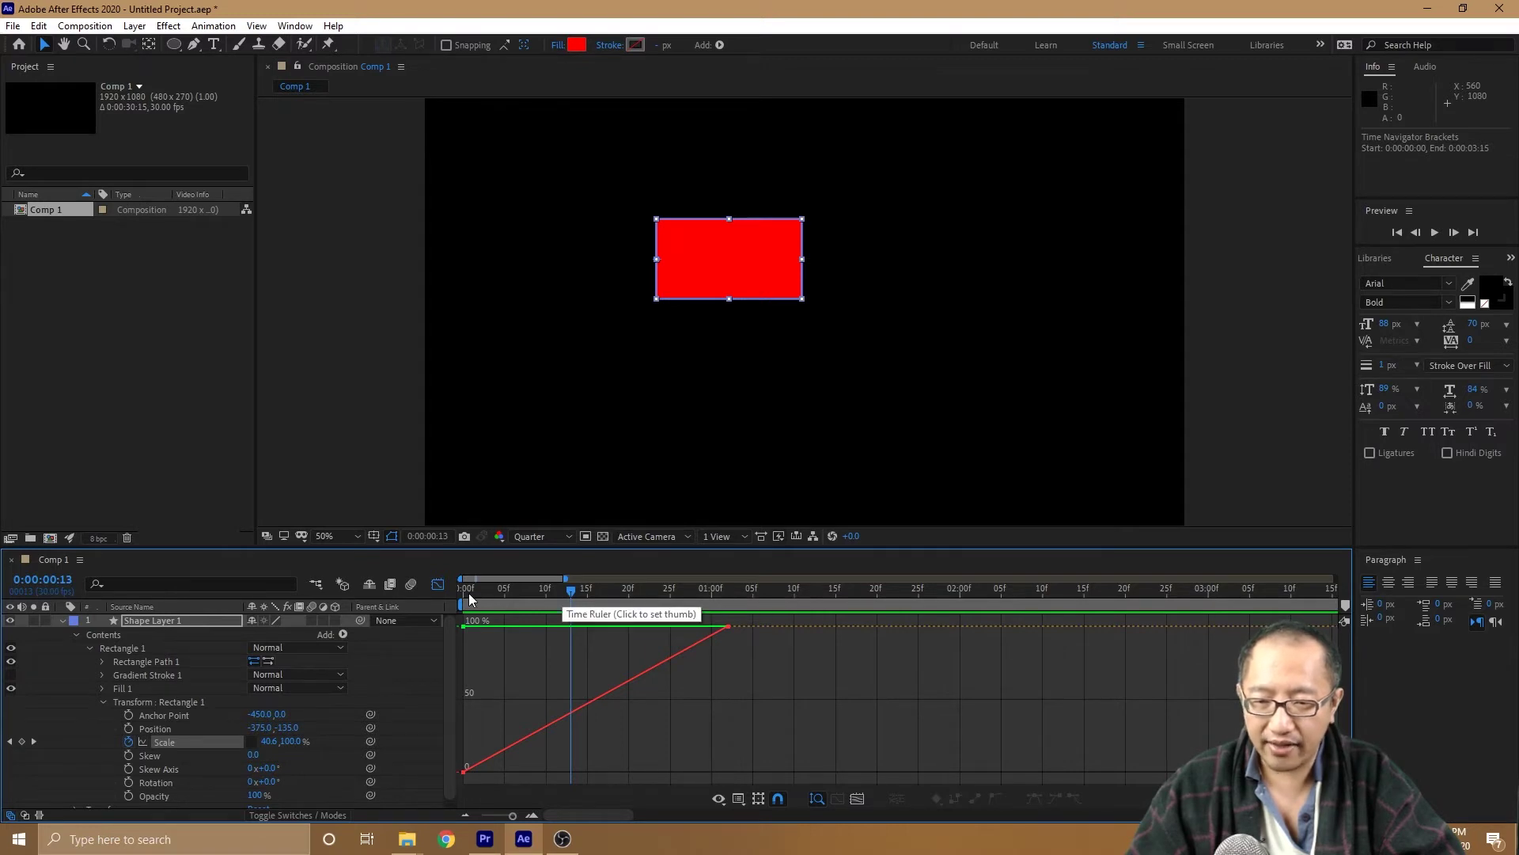
pyautogui.moveTo(475, 590)
pyautogui.mouseDown()
pyautogui.moveTo(752, 591)
pyautogui.moveTo(448, 590)
pyautogui.moveTo(721, 597)
pyautogui.moveTo(451, 603)
pyautogui.mouseUp()
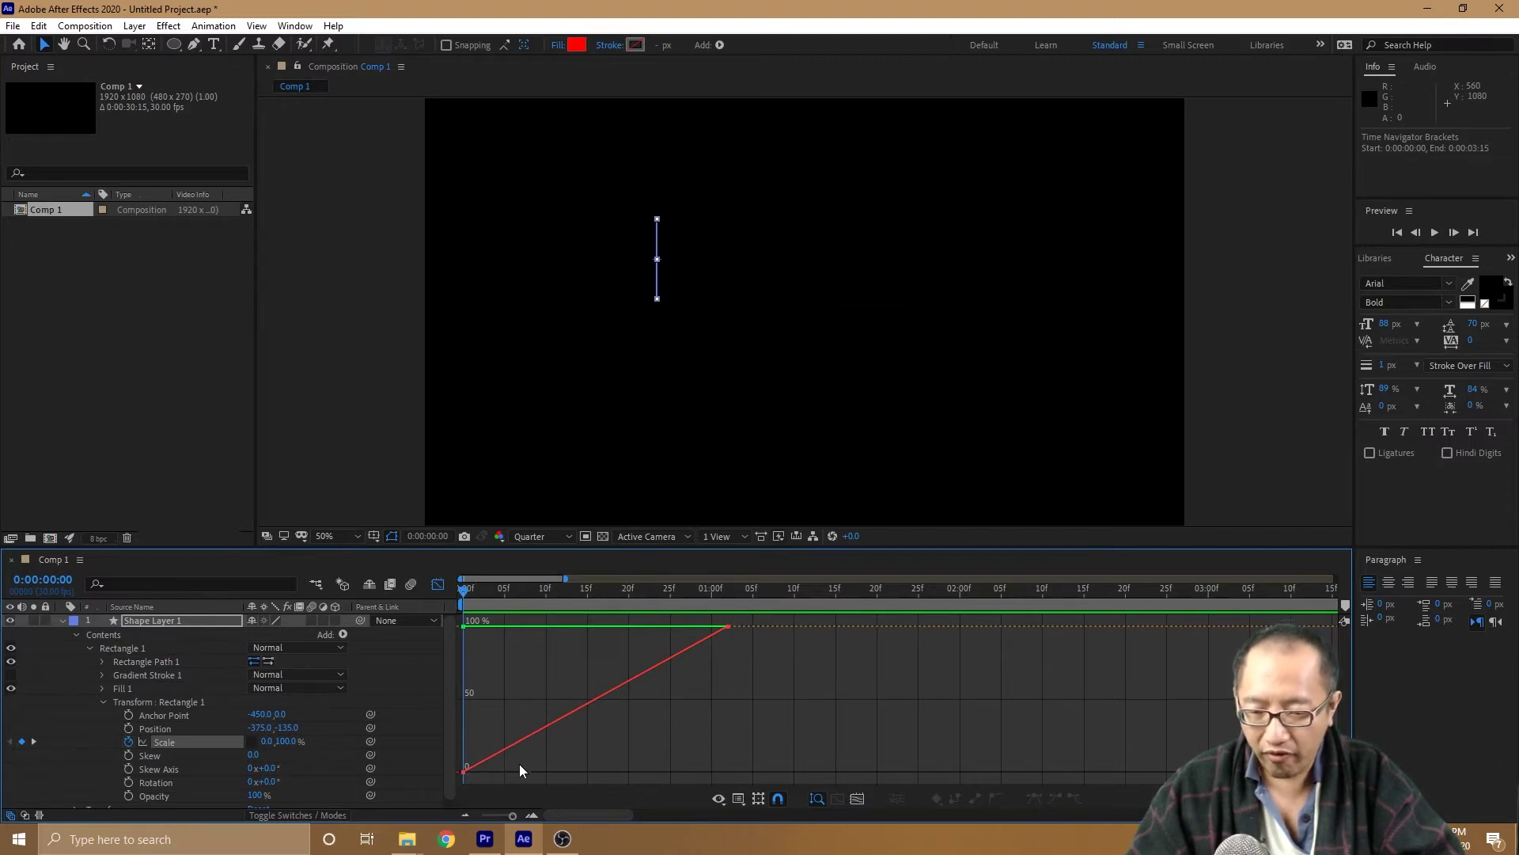
pyautogui.moveTo(530, 737)
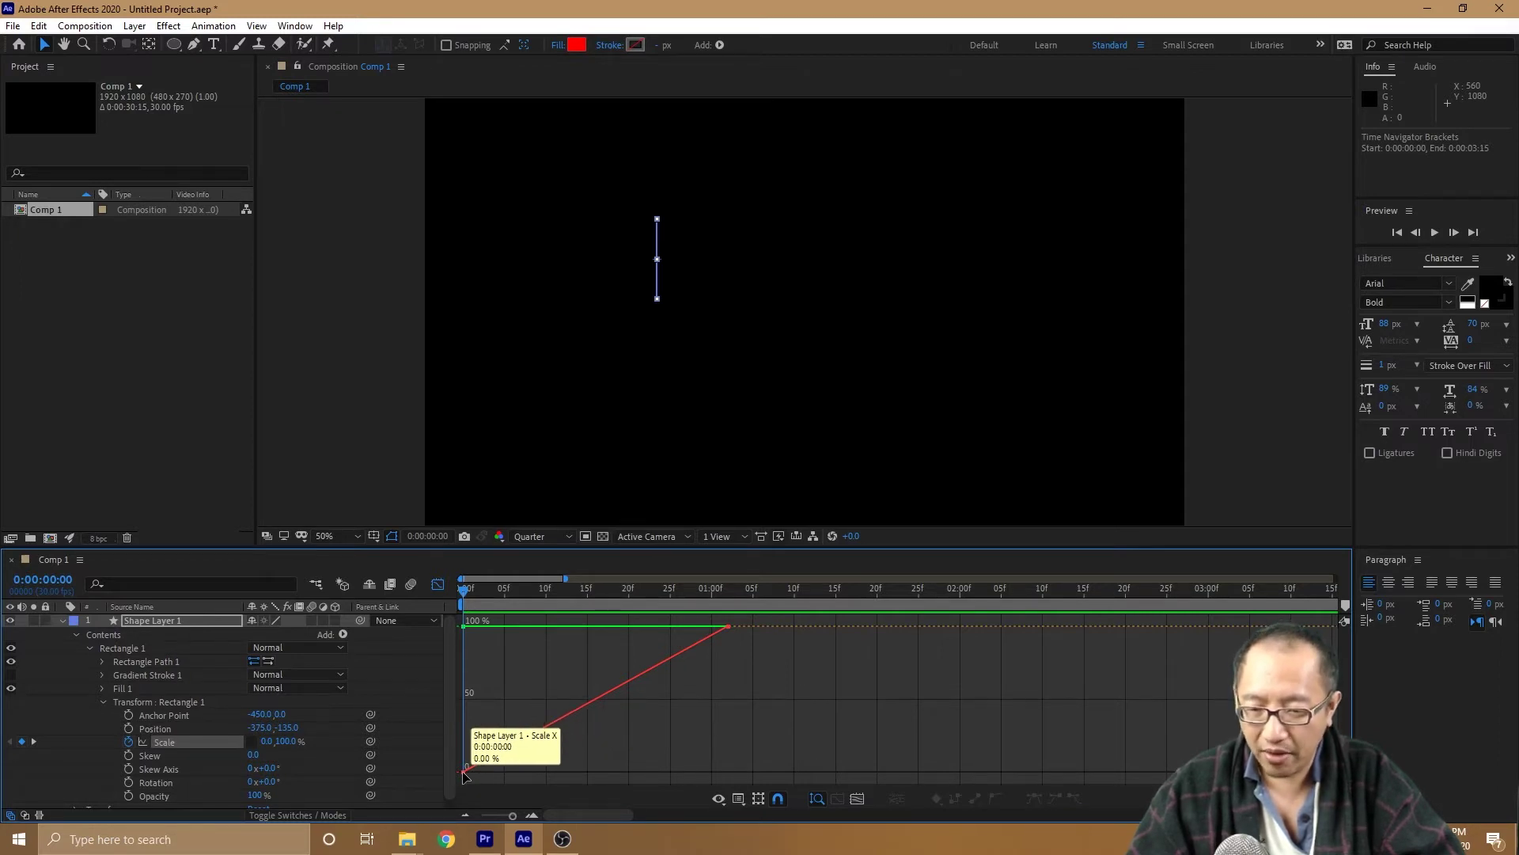
pyautogui.moveTo(601, 702)
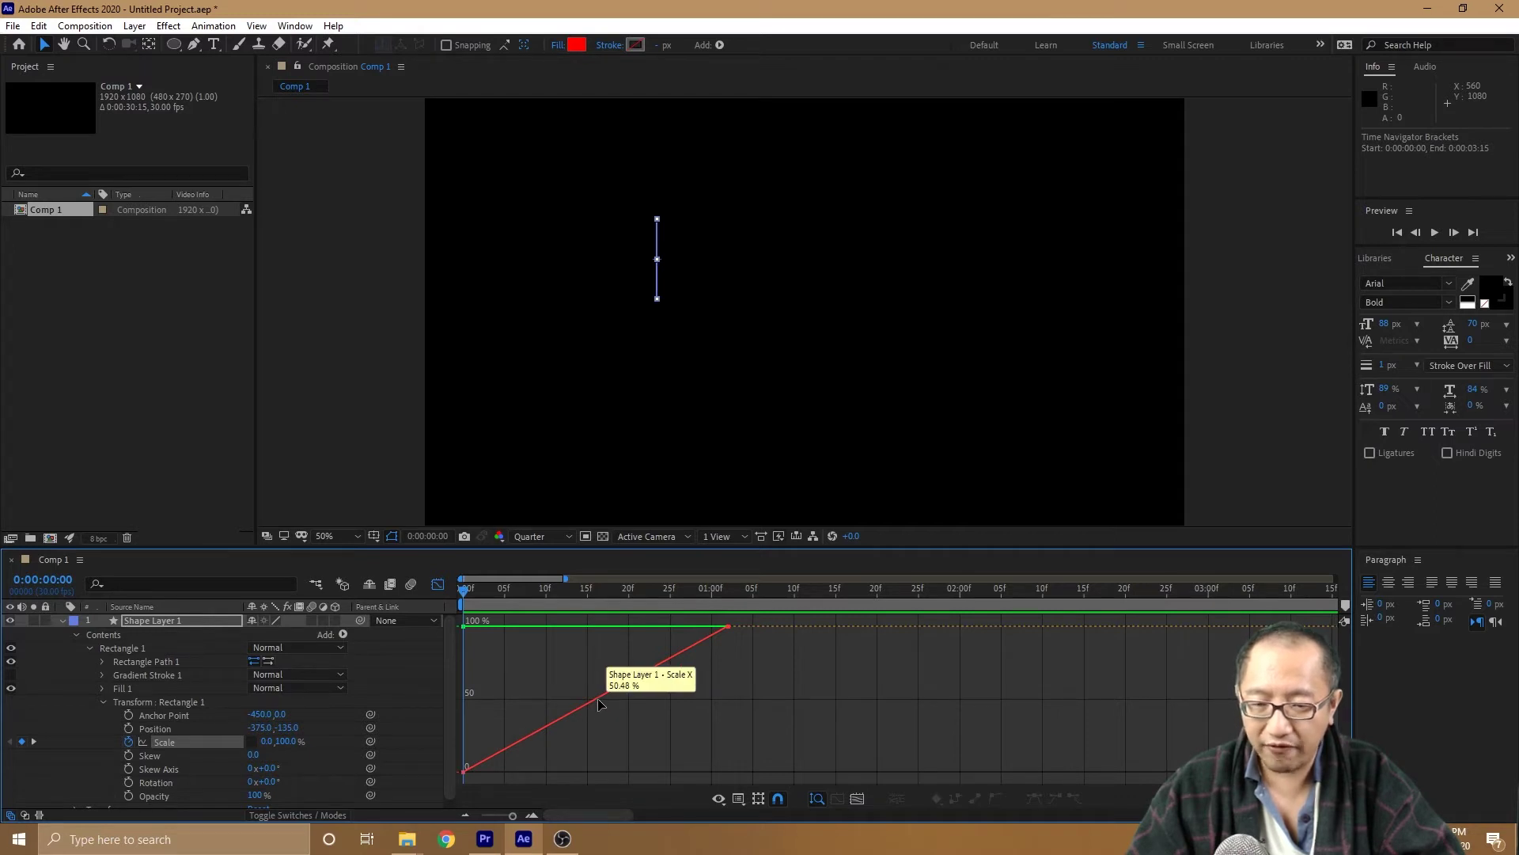
pyautogui.moveTo(466, 595); pyautogui.dragTo(600, 591)
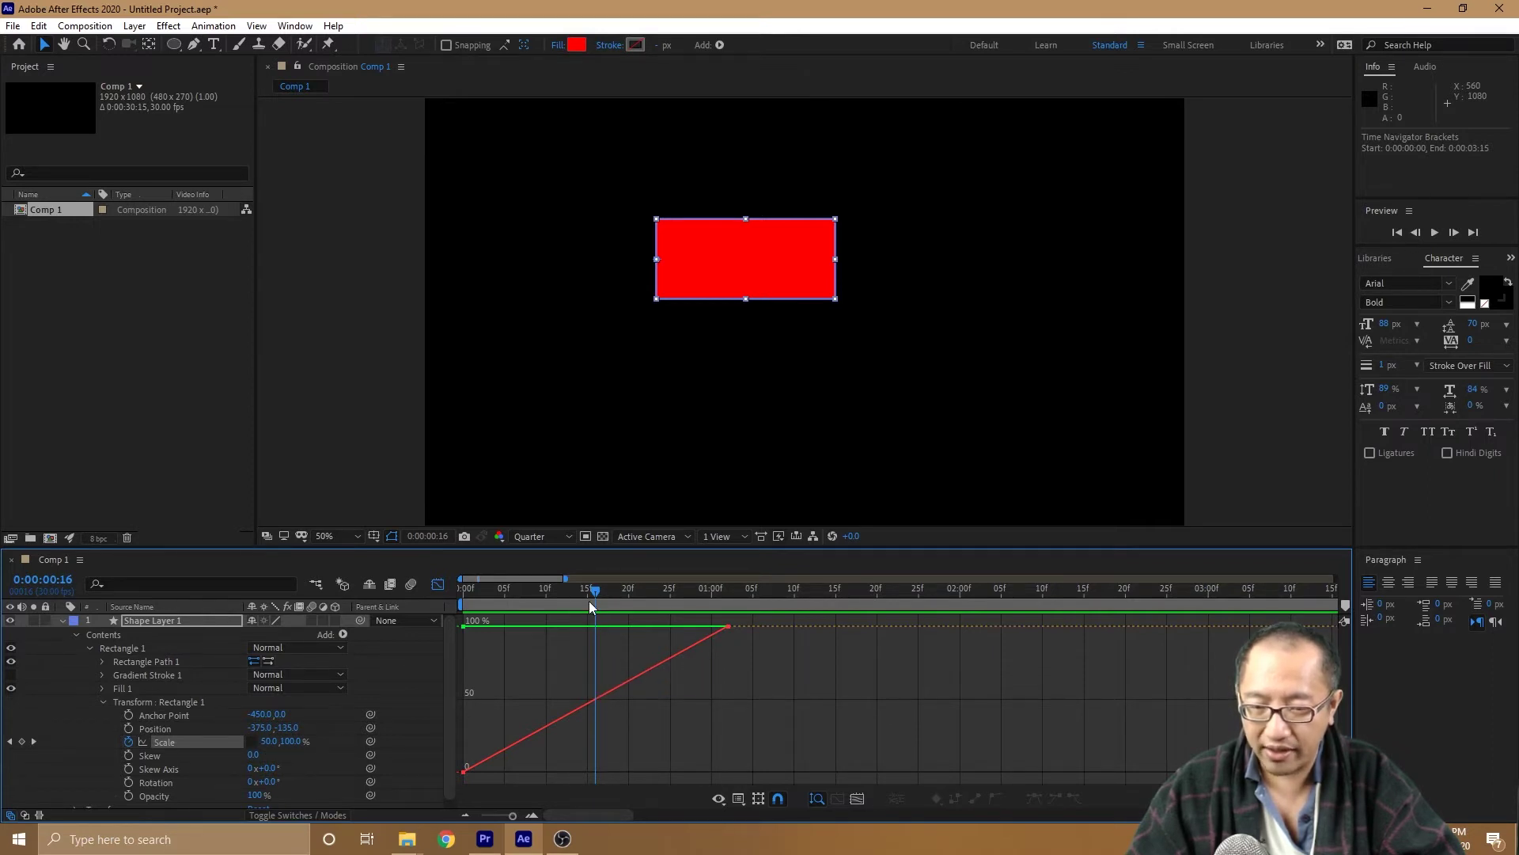
pyautogui.moveTo(595, 591); pyautogui.dragTo(653, 591)
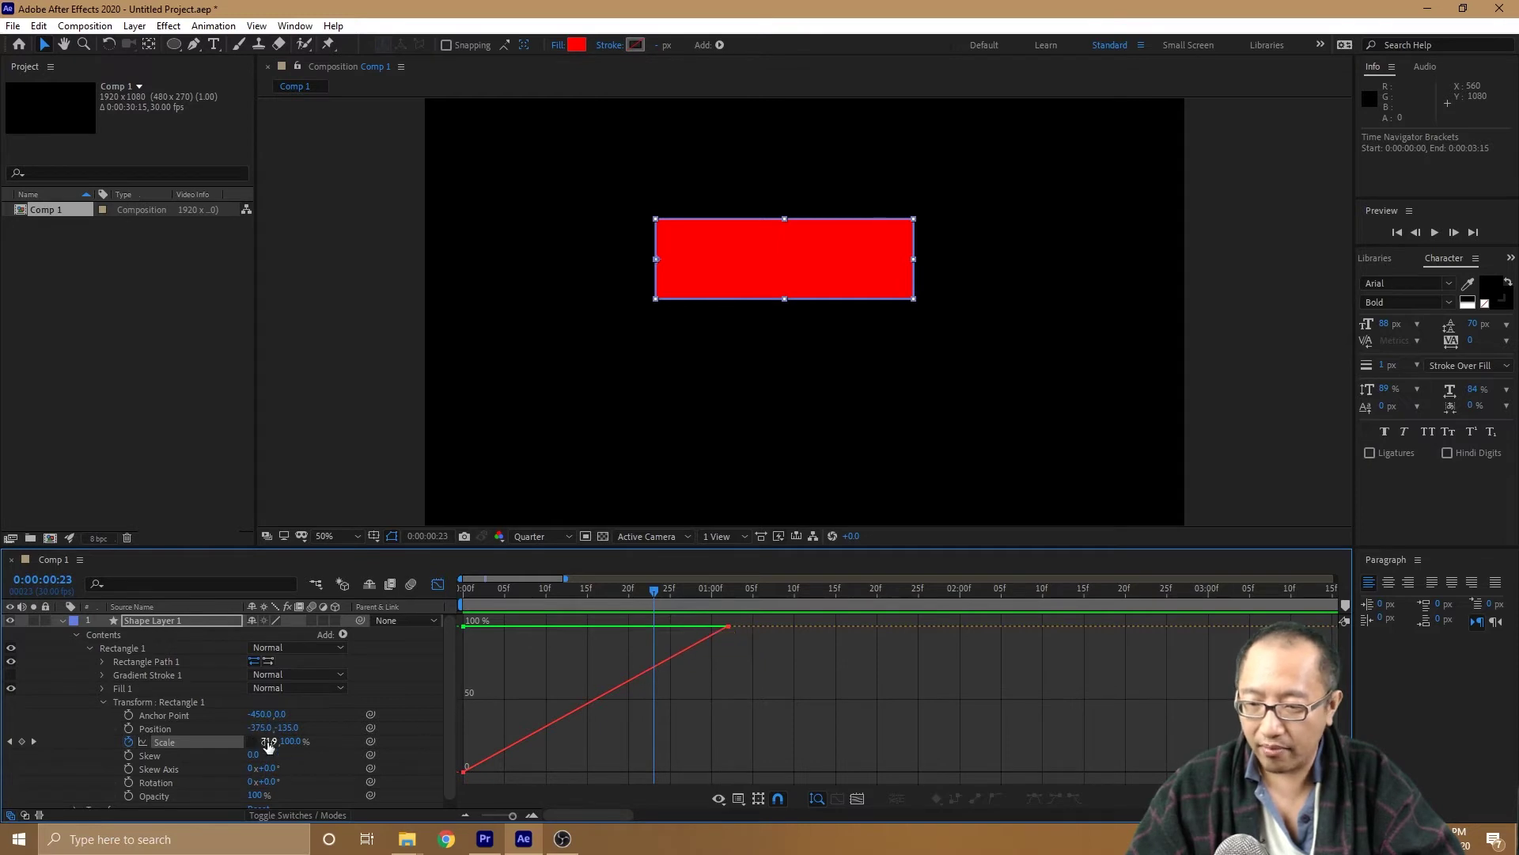
pyautogui.moveTo(656, 599); pyautogui.dragTo(444, 633)
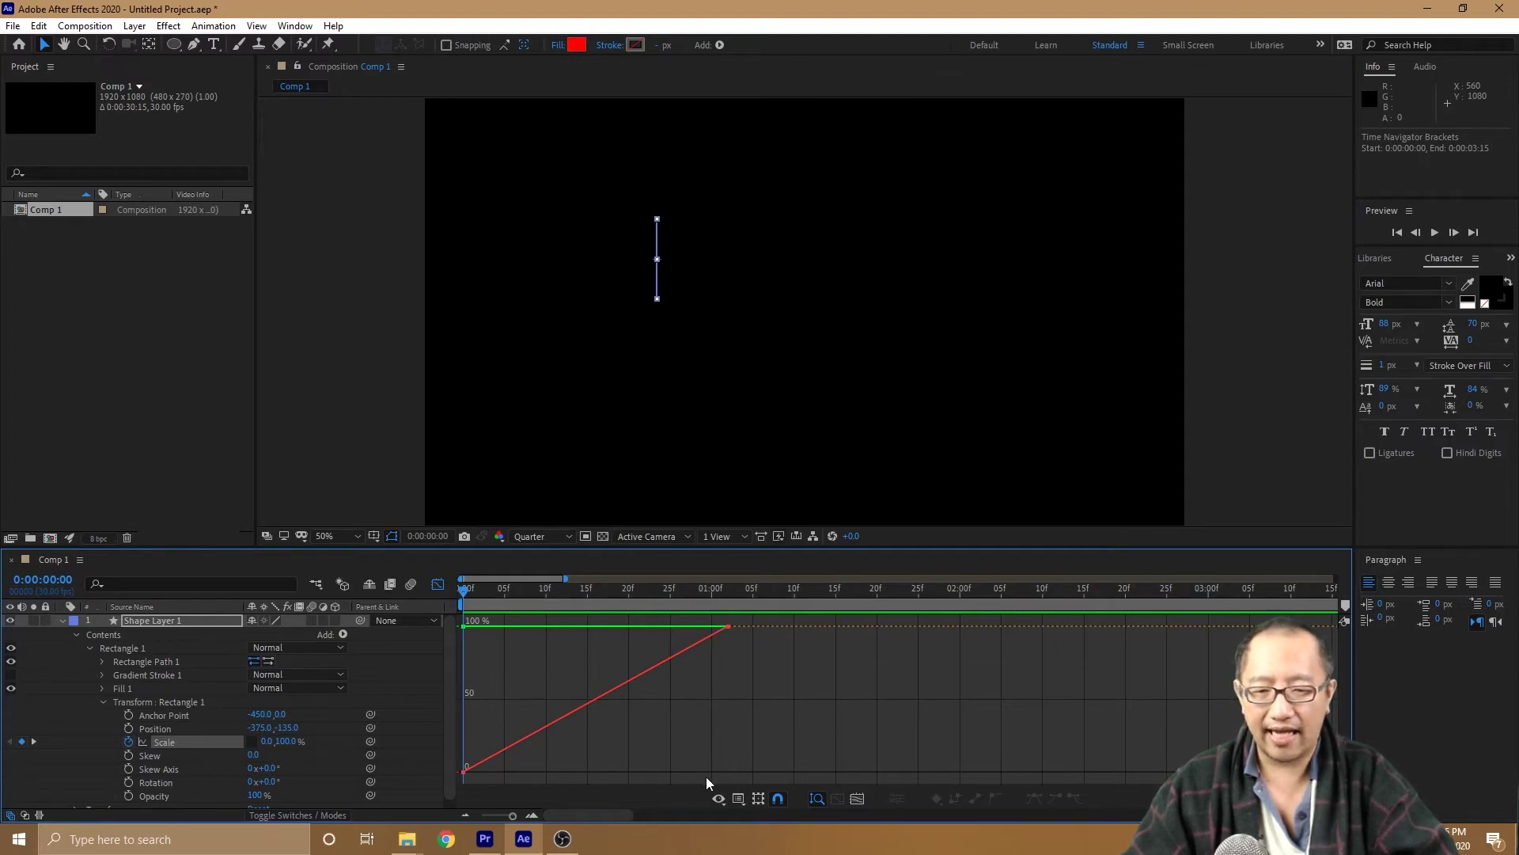
# Switch the Graph Editor to the speed graph and preview the scale animation.
pyautogui.click(739, 799)
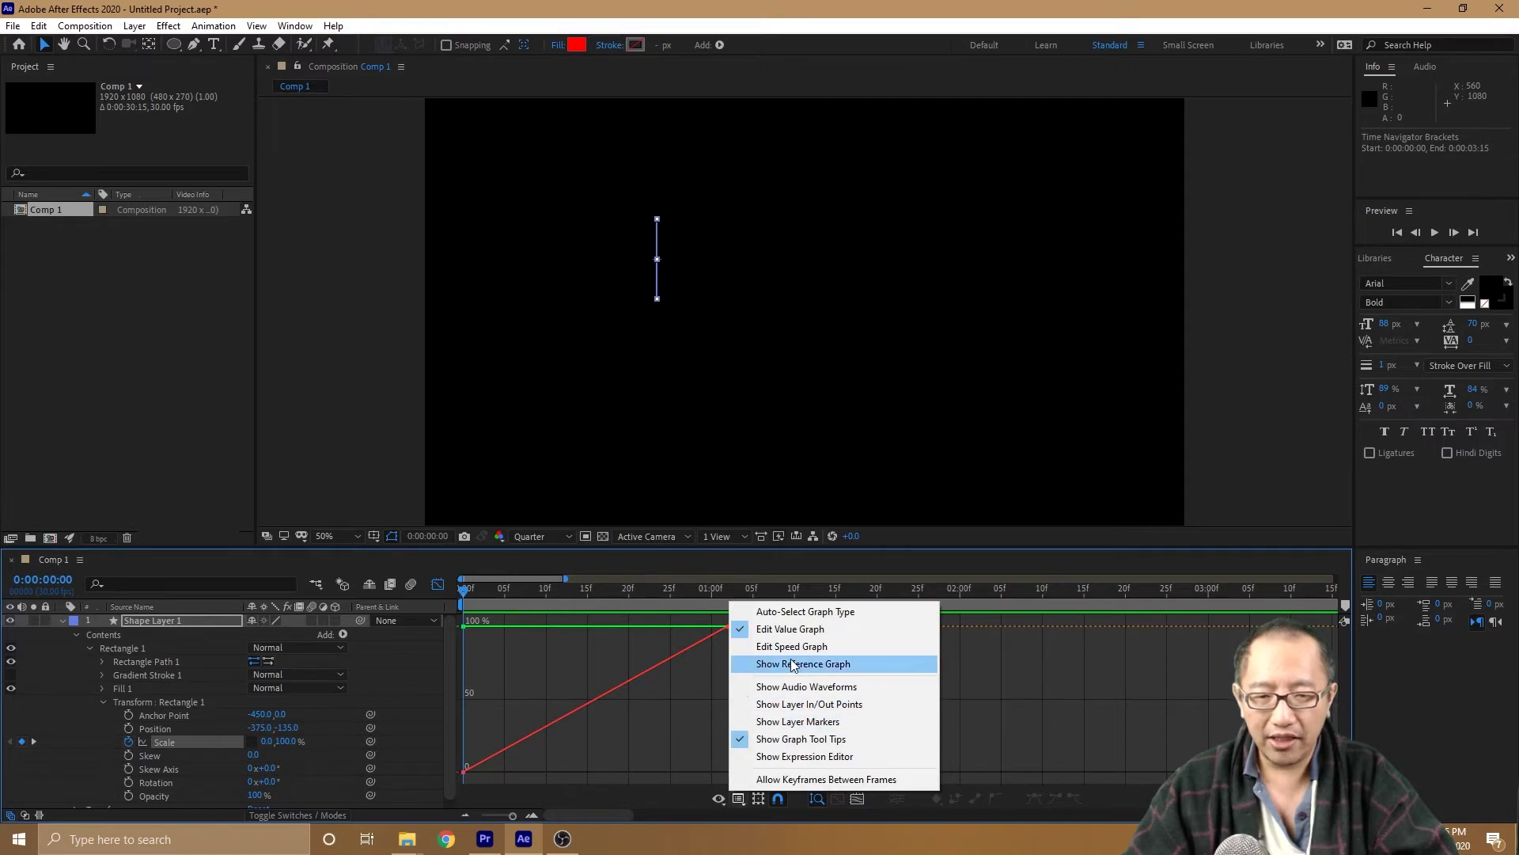
pyautogui.click(793, 648)
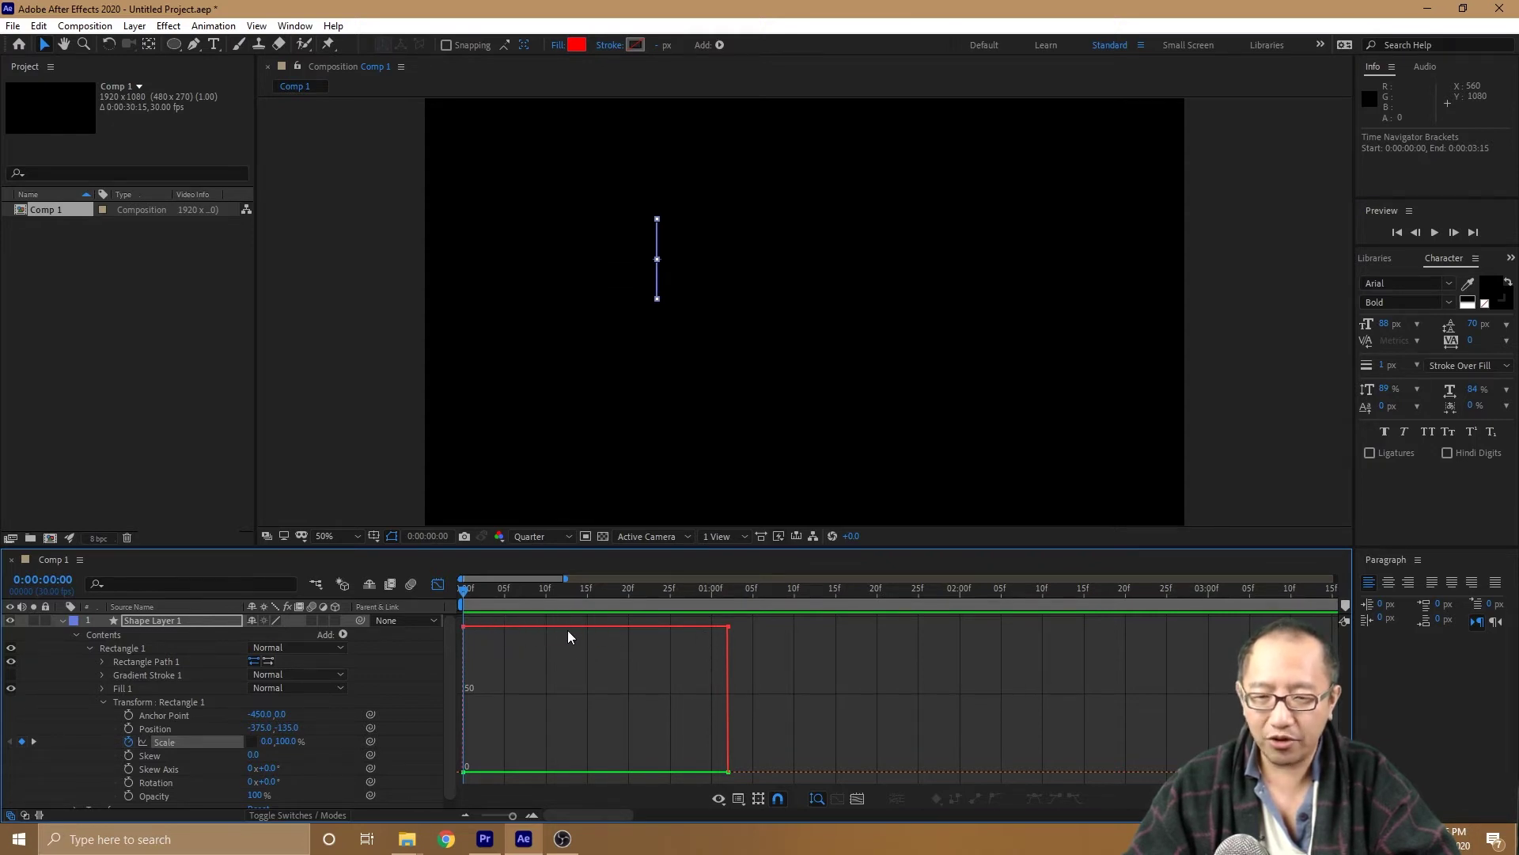
pyautogui.moveTo(465, 592); pyautogui.dragTo(424, 604)
pyautogui.press('space')
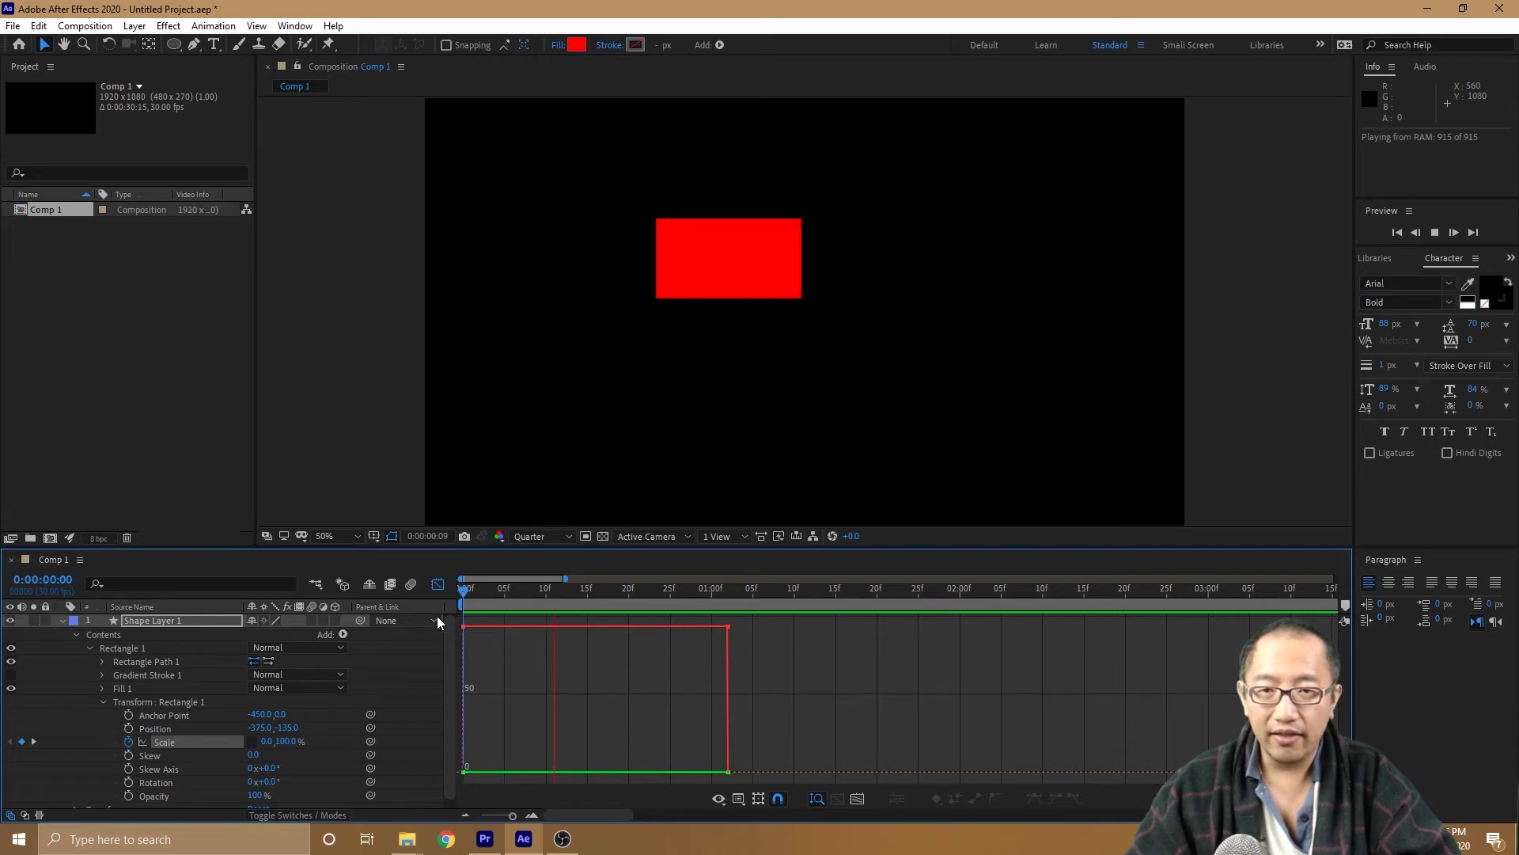
pyautogui.press('space')
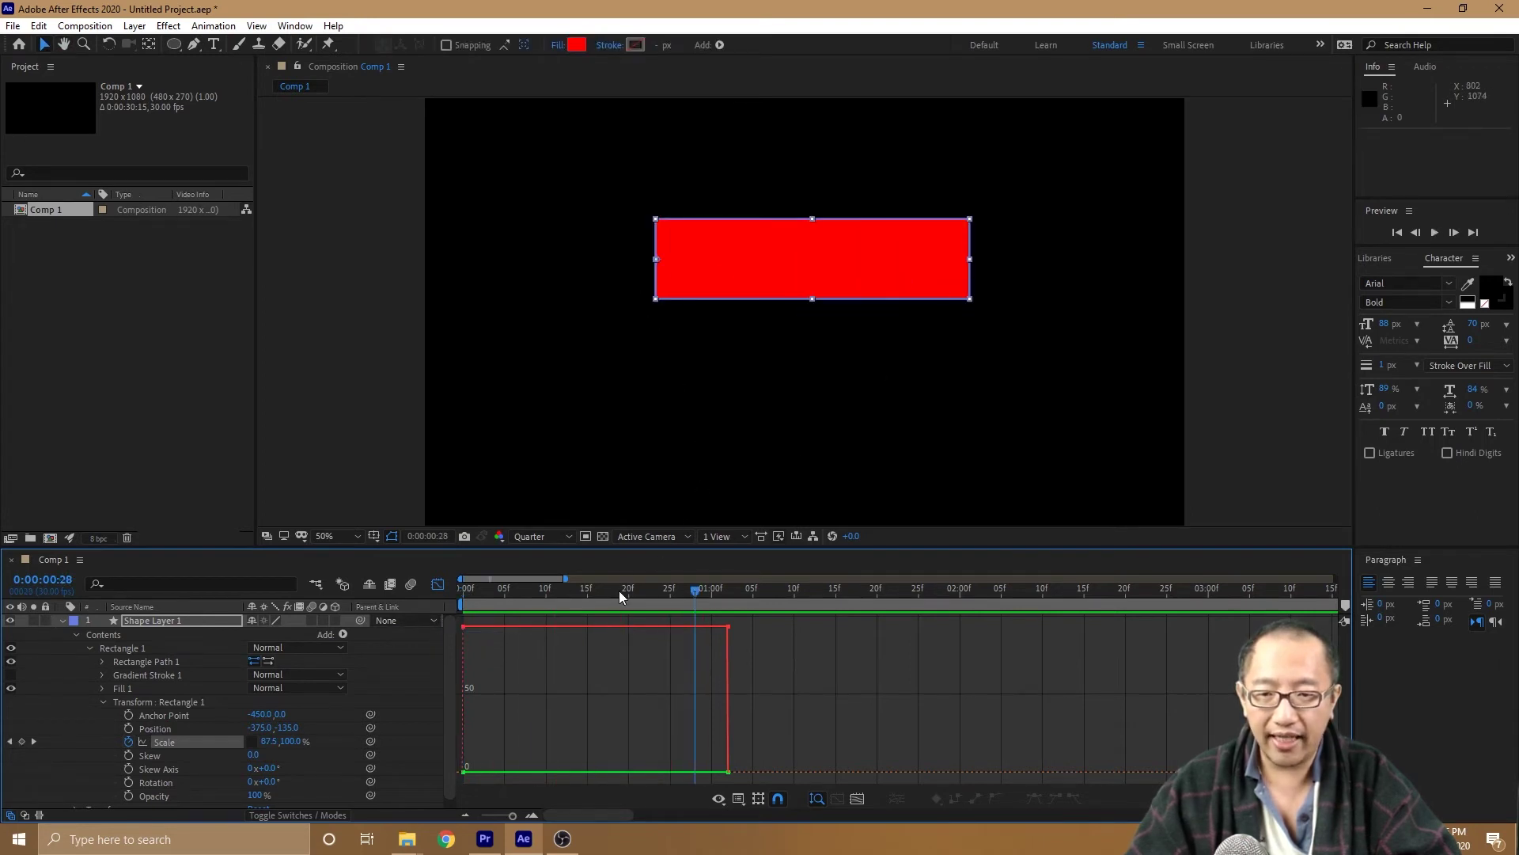
pyautogui.press('space')
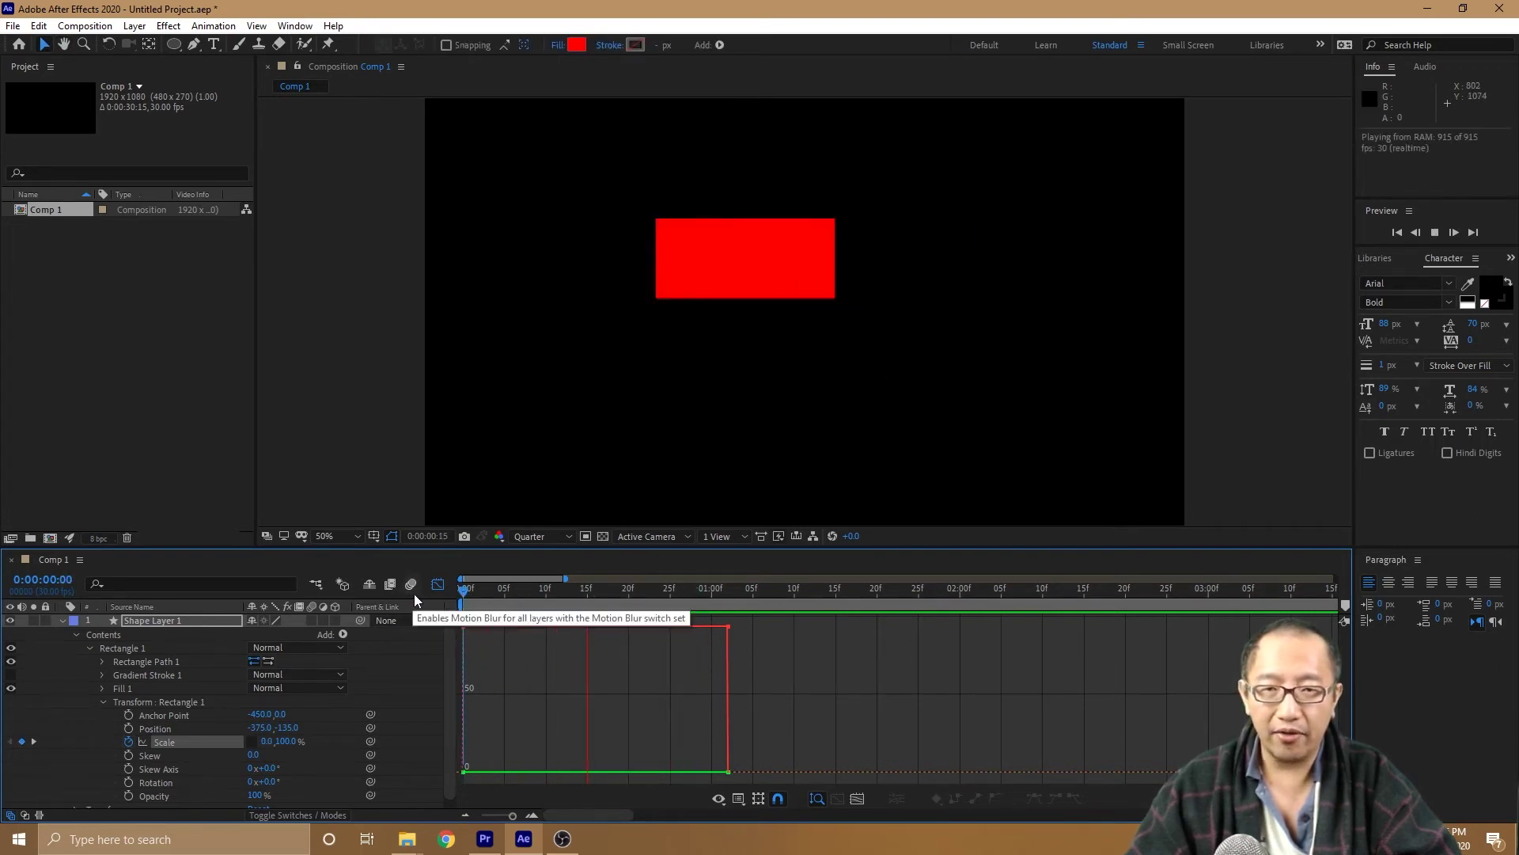
pyautogui.press('space')
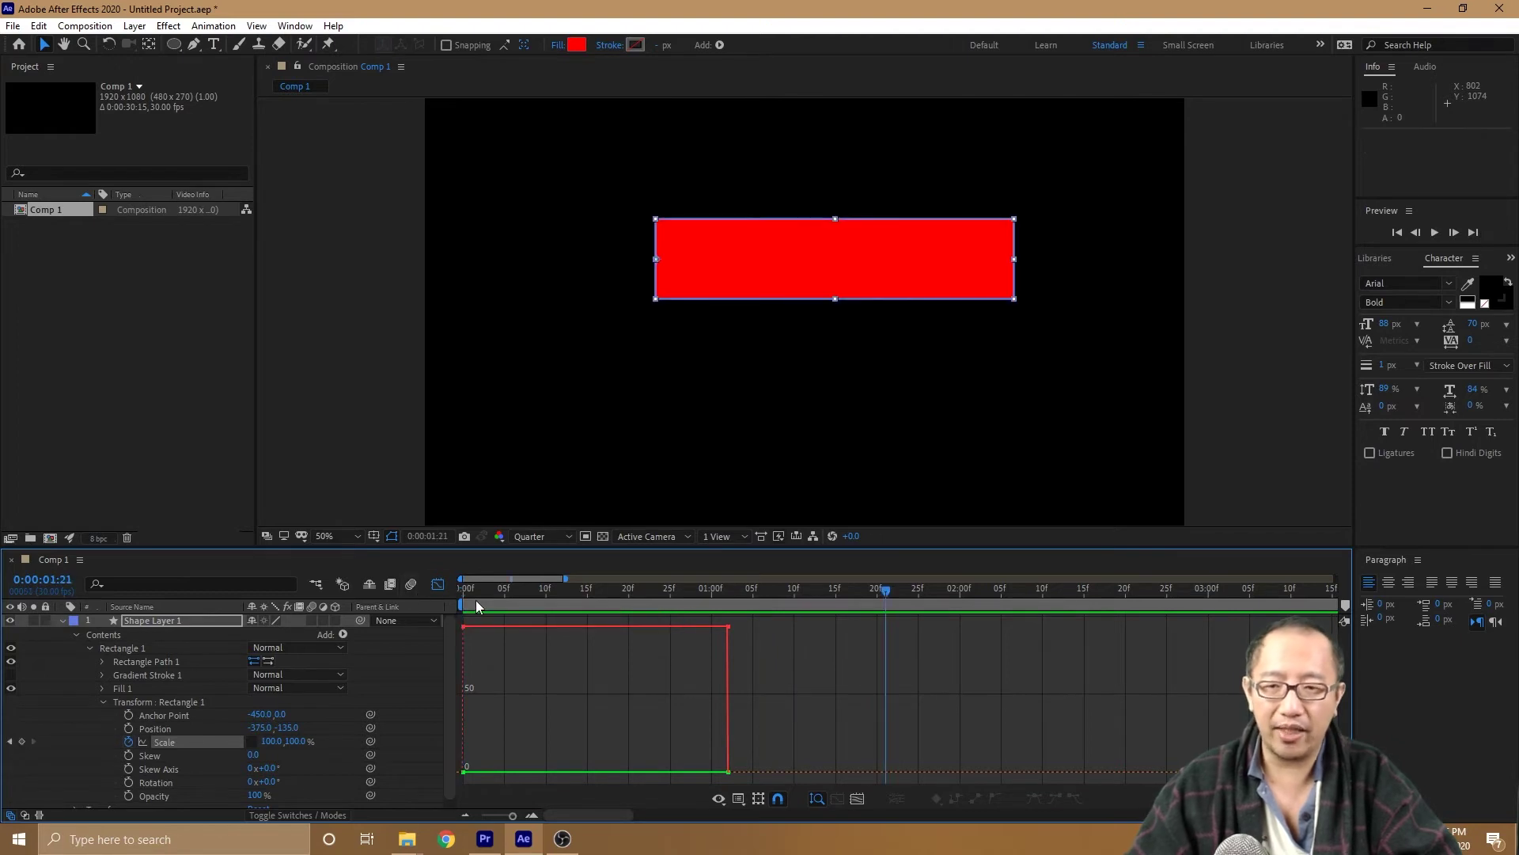
# Replay the animation from the start, check Scale at frame 7, then rewind to zero.
pyautogui.moveTo(504, 625)
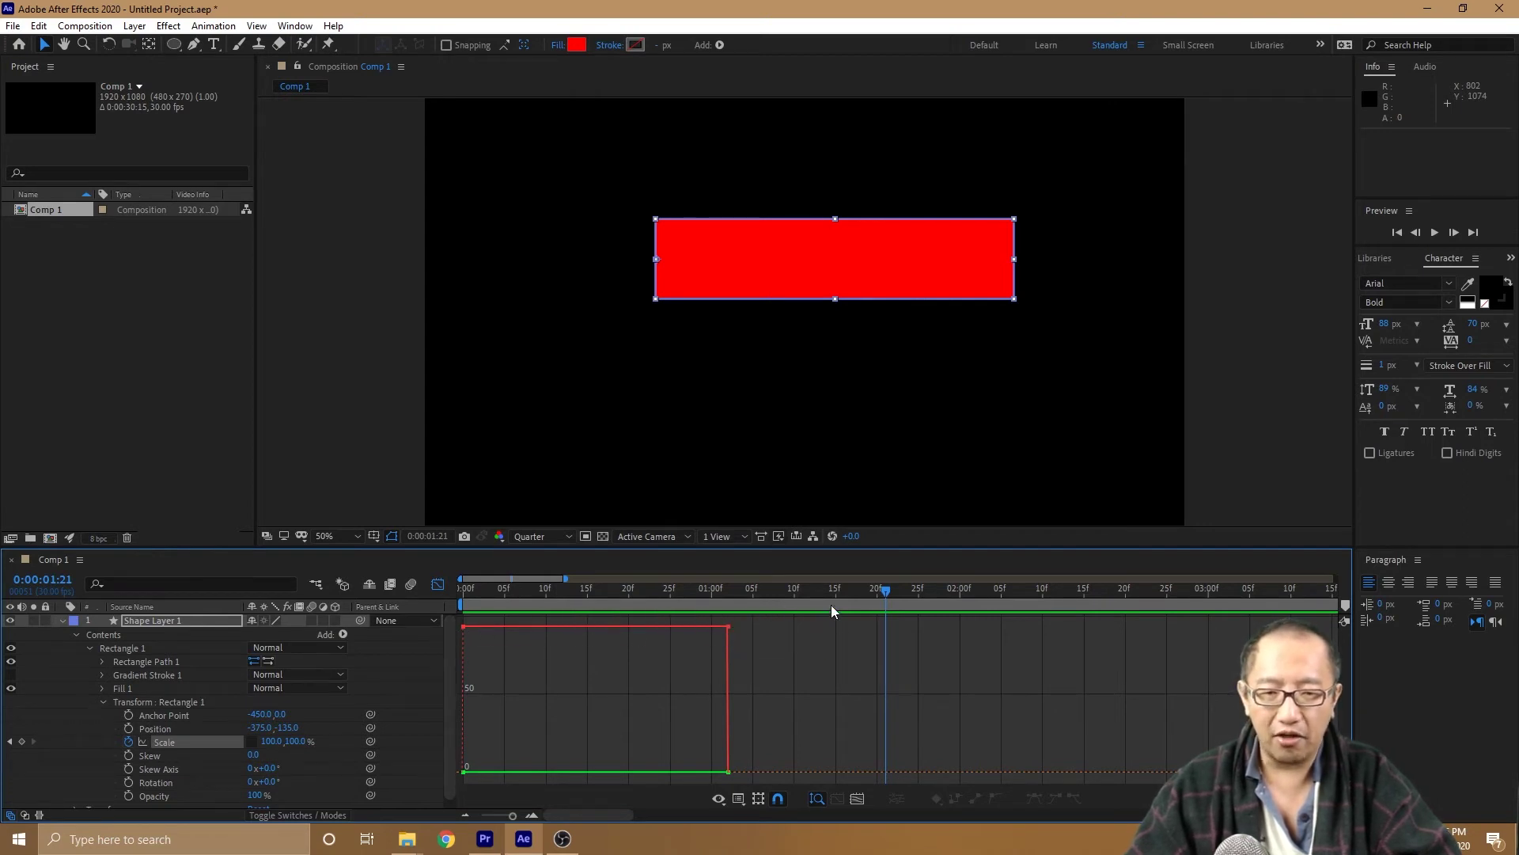
pyautogui.click(810, 590)
pyautogui.moveTo(790, 587); pyautogui.dragTo(455, 588)
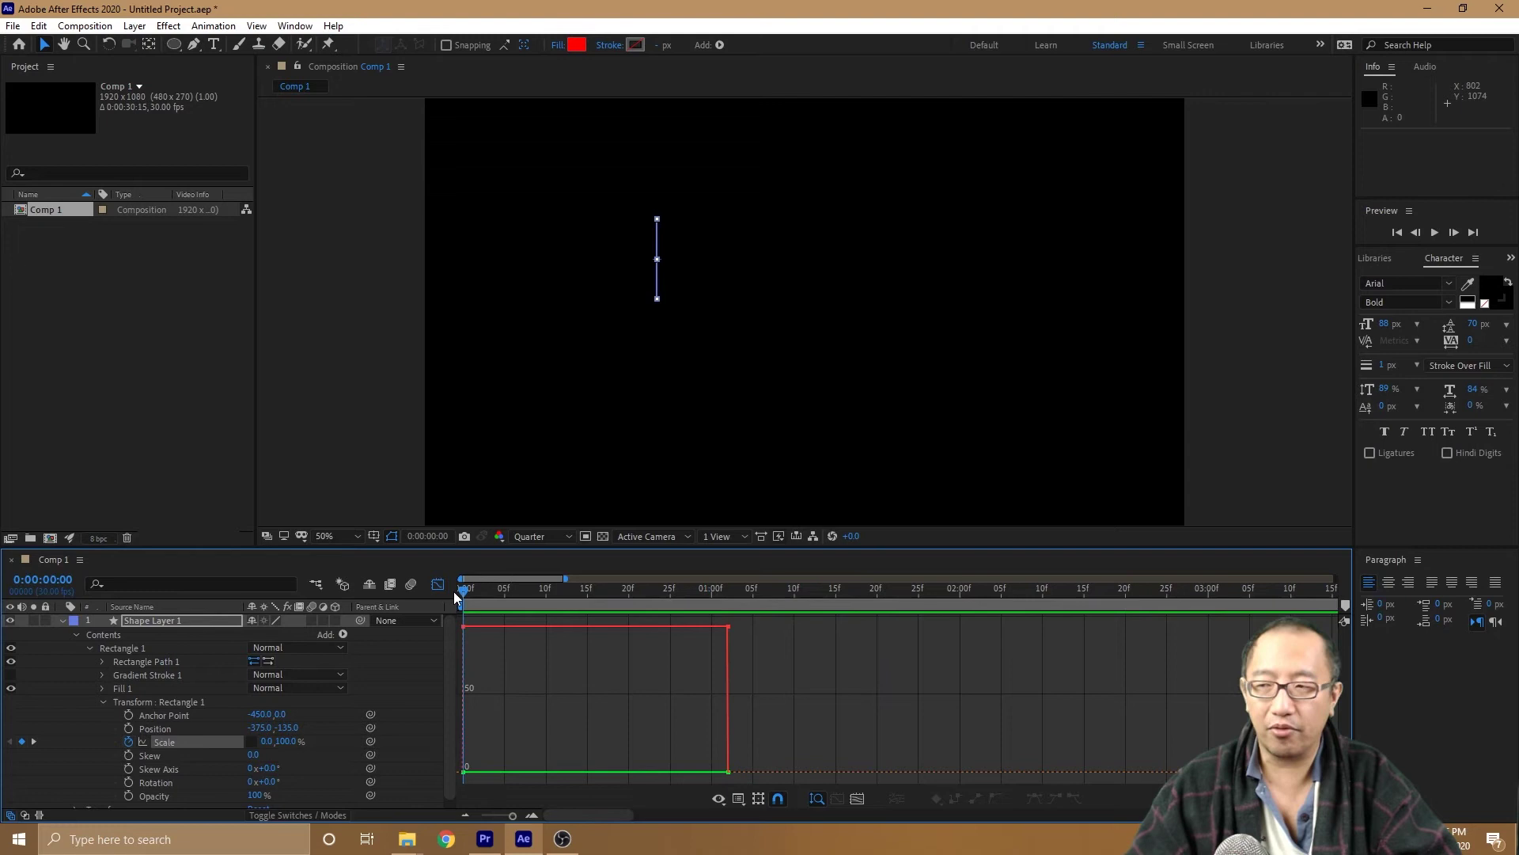
pyautogui.press('space')
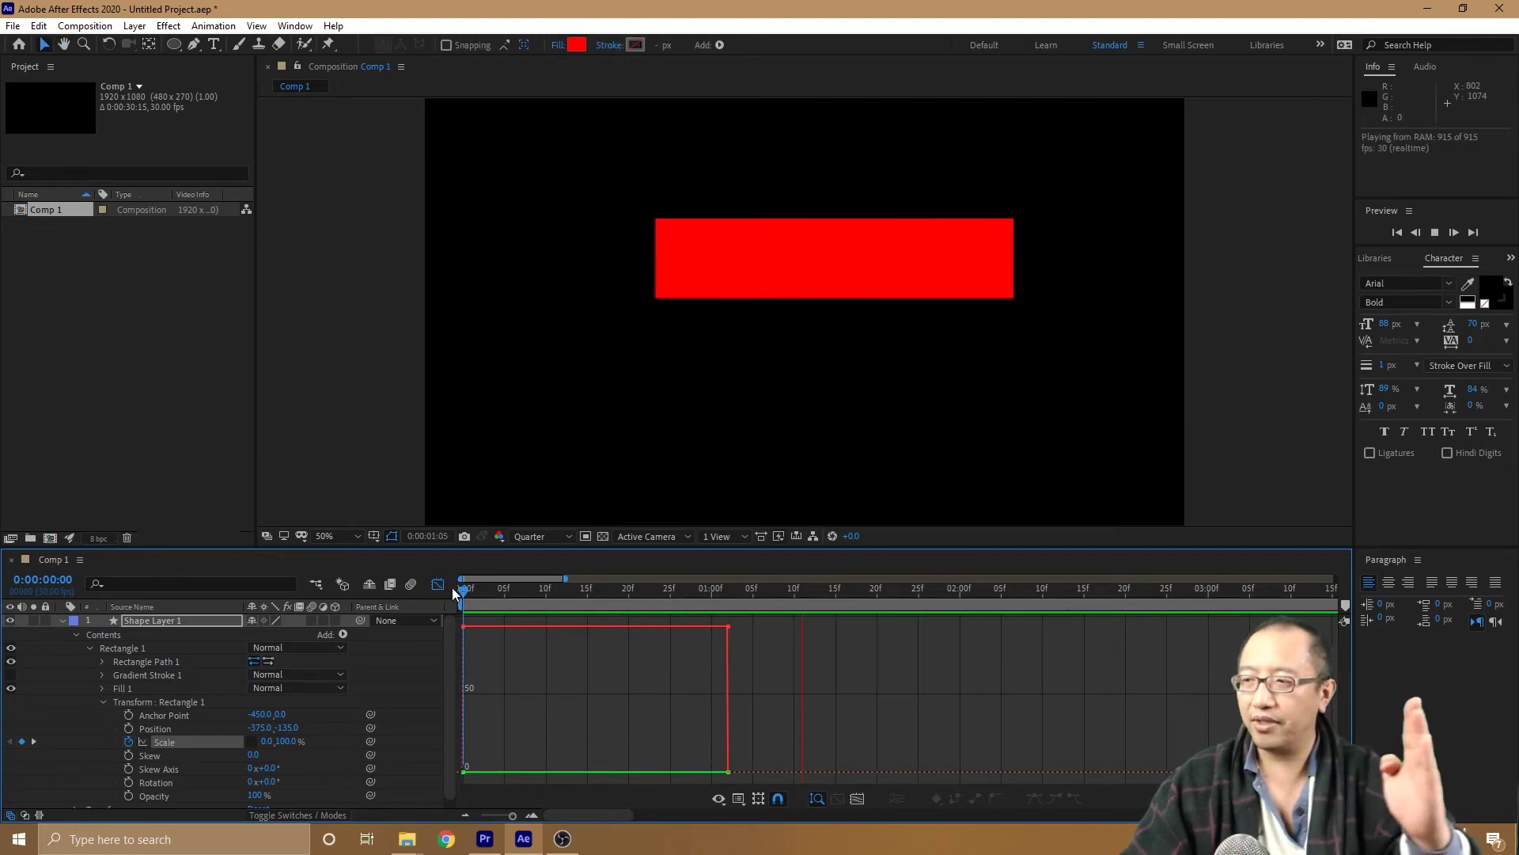
pyautogui.press('space')
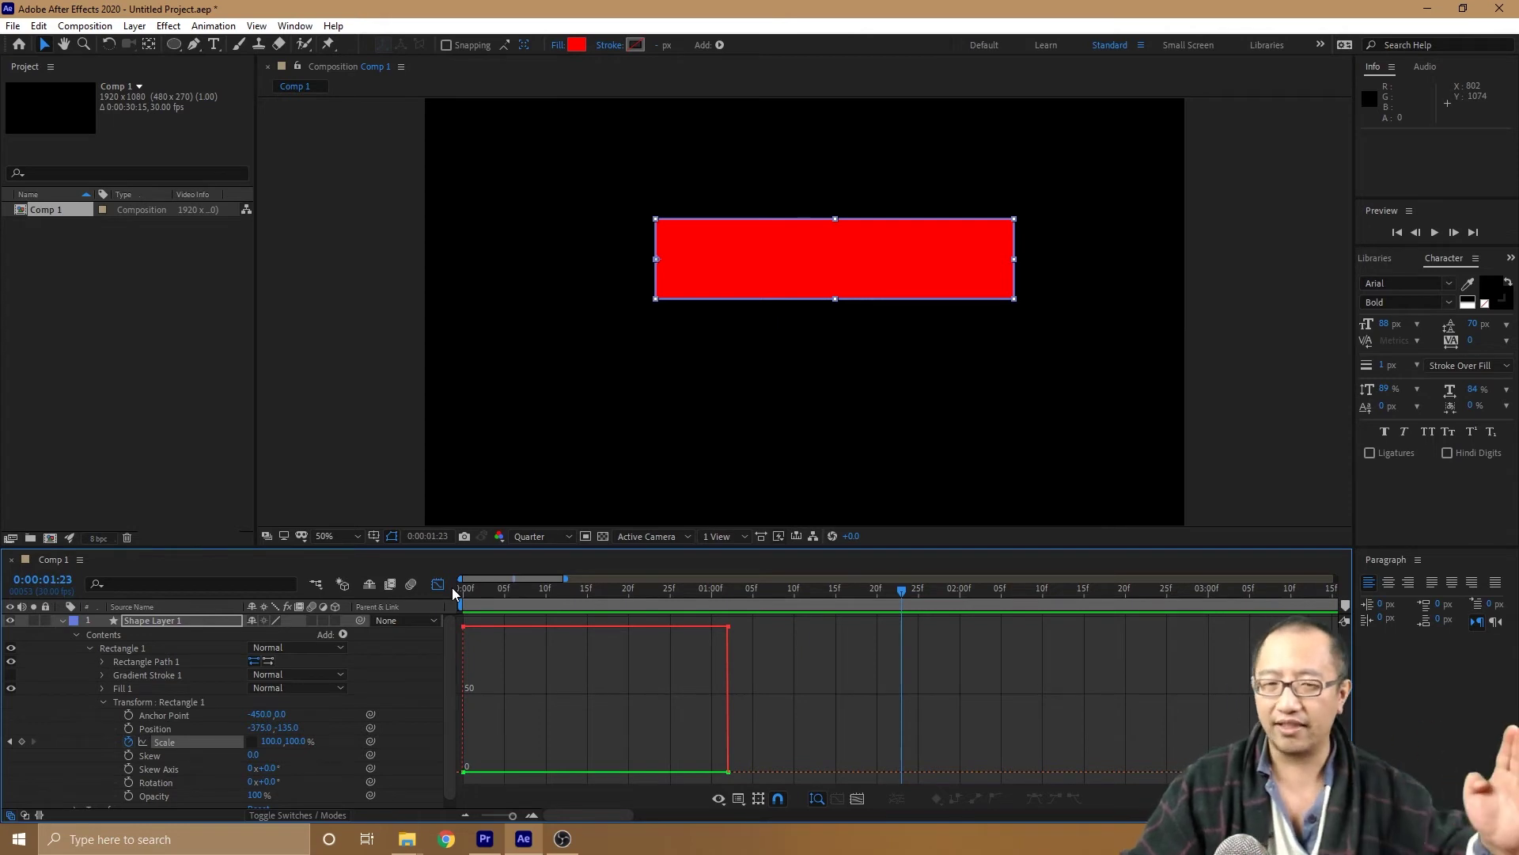
pyautogui.click(517, 591)
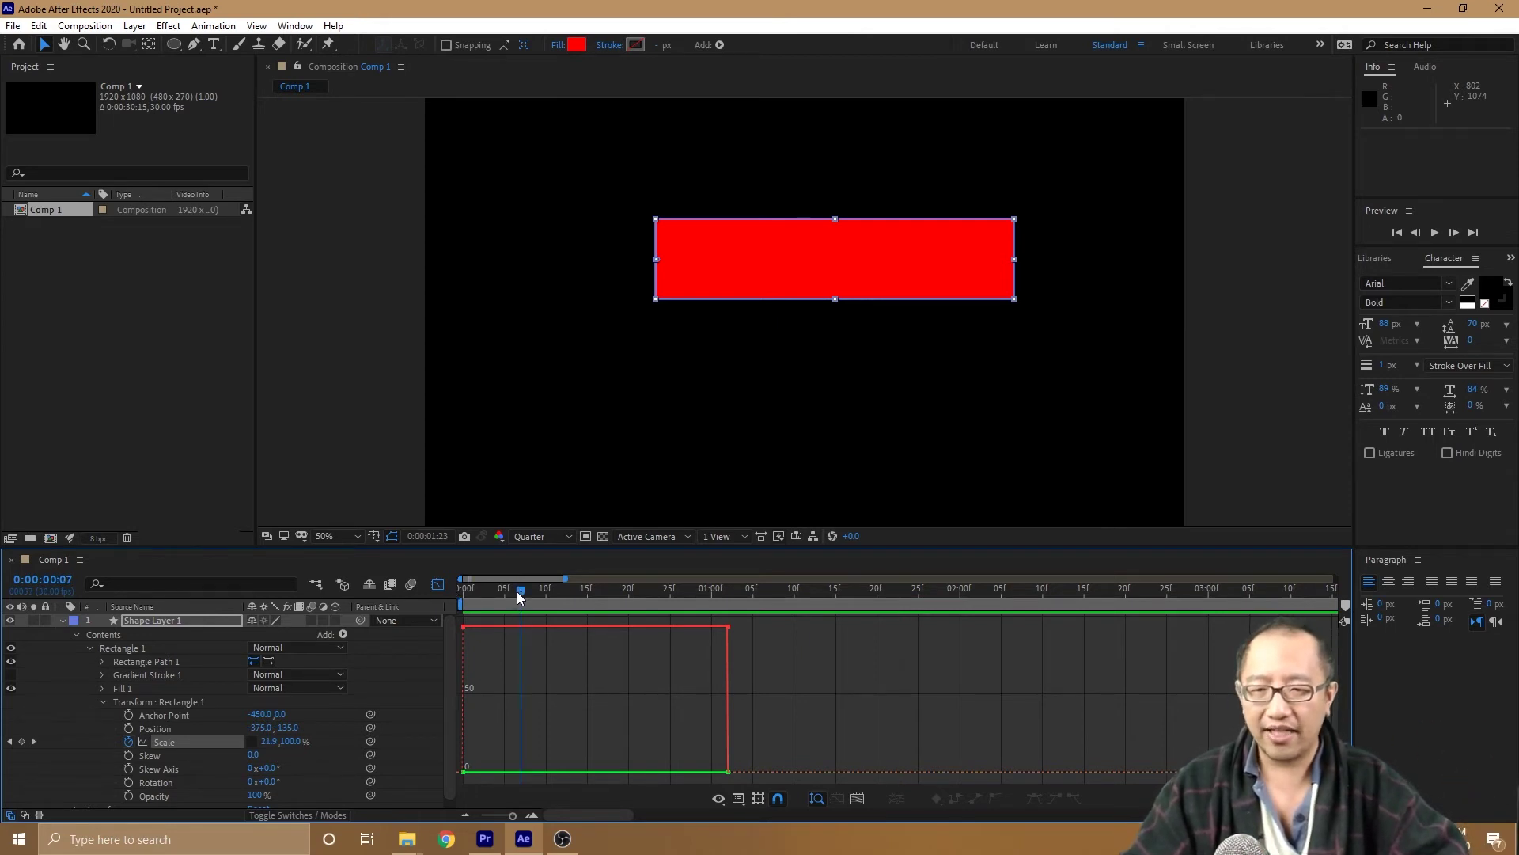
pyautogui.moveTo(518, 591); pyautogui.dragTo(461, 590)
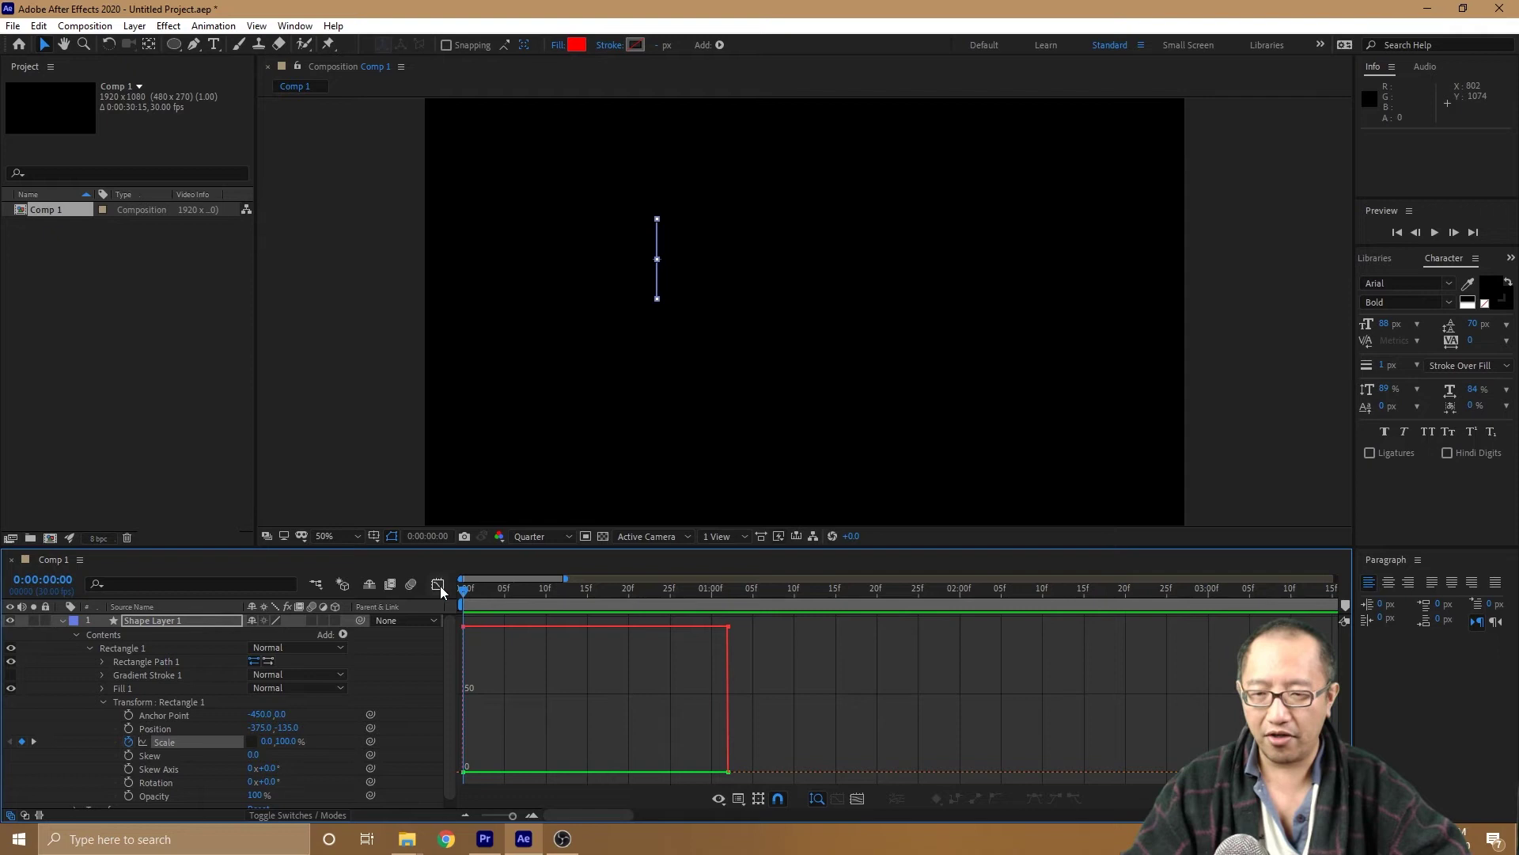
# Return to the keyframe view at frame 11 and apply Easy Ease to both Scale keyframes.
pyautogui.click(438, 586)
pyautogui.click(570, 725)
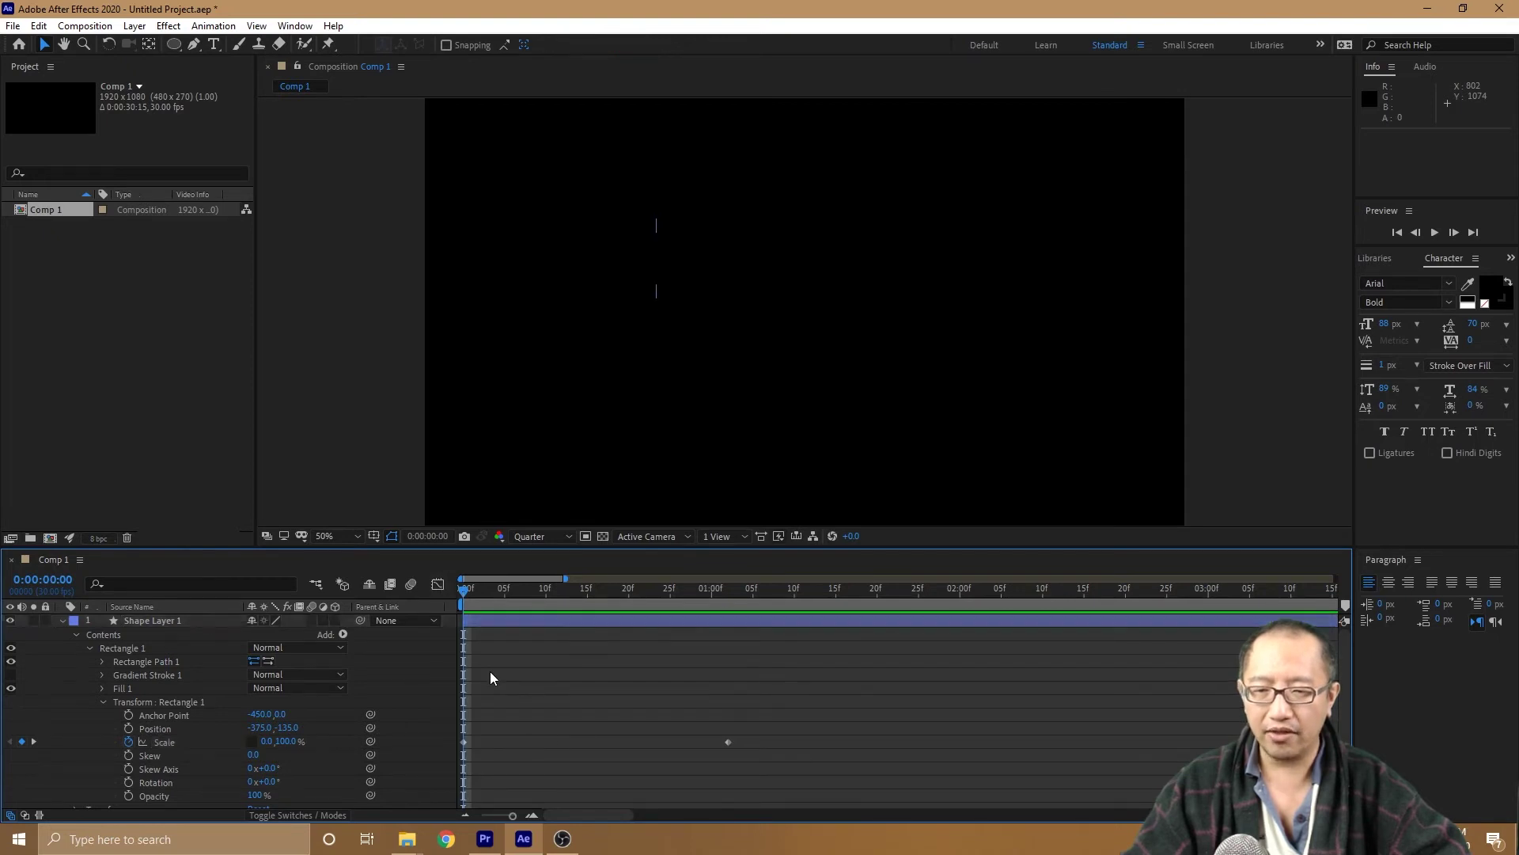
pyautogui.moveTo(488, 590); pyautogui.dragTo(554, 590)
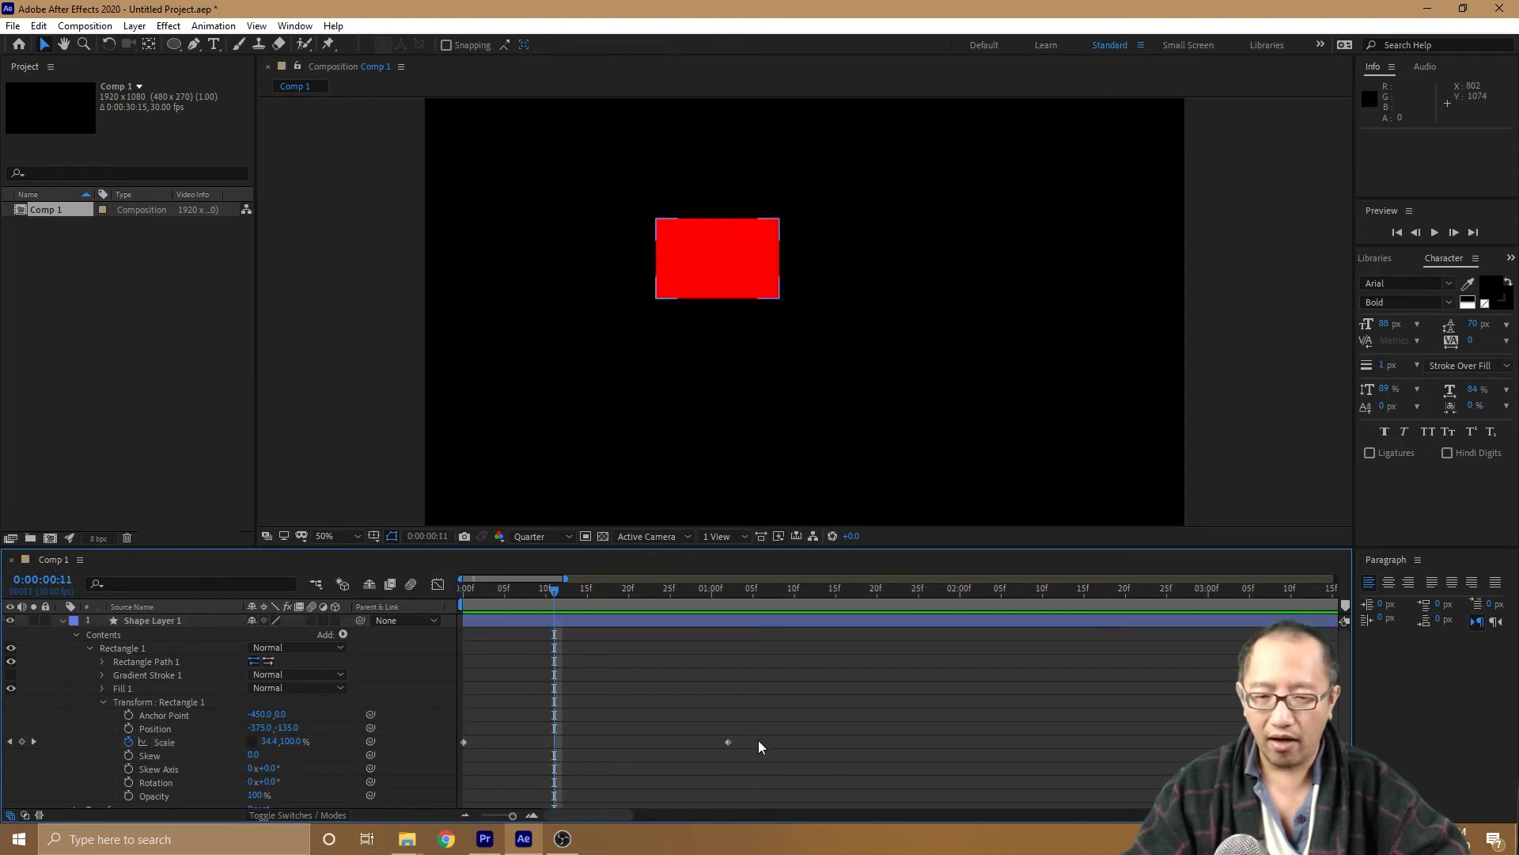
pyautogui.moveTo(758, 739); pyautogui.dragTo(707, 737)
pyautogui.moveTo(572, 741); pyautogui.dragTo(460, 744)
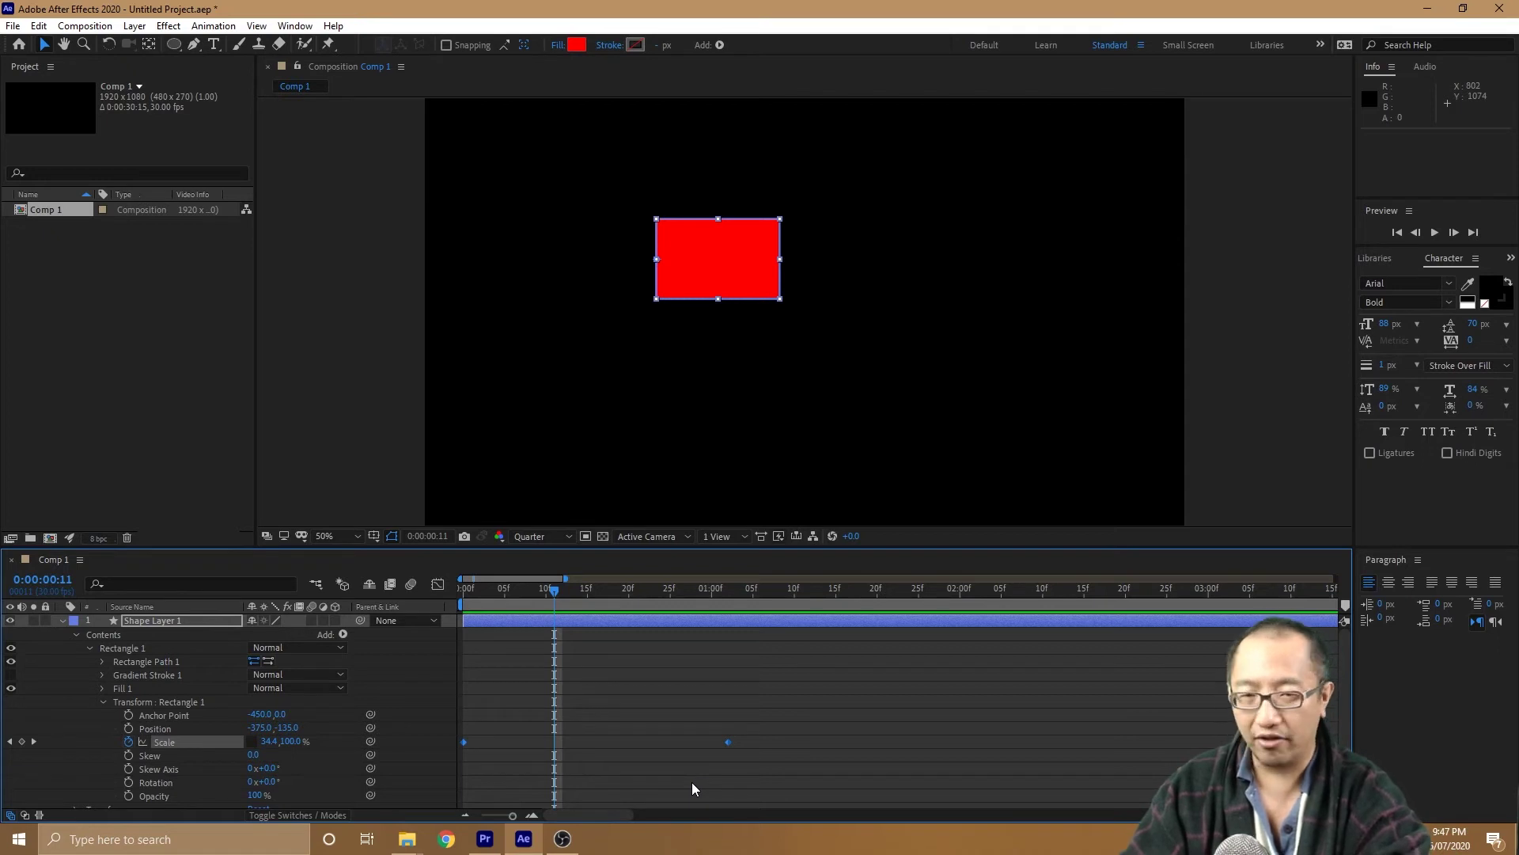
pyautogui.press('F9')
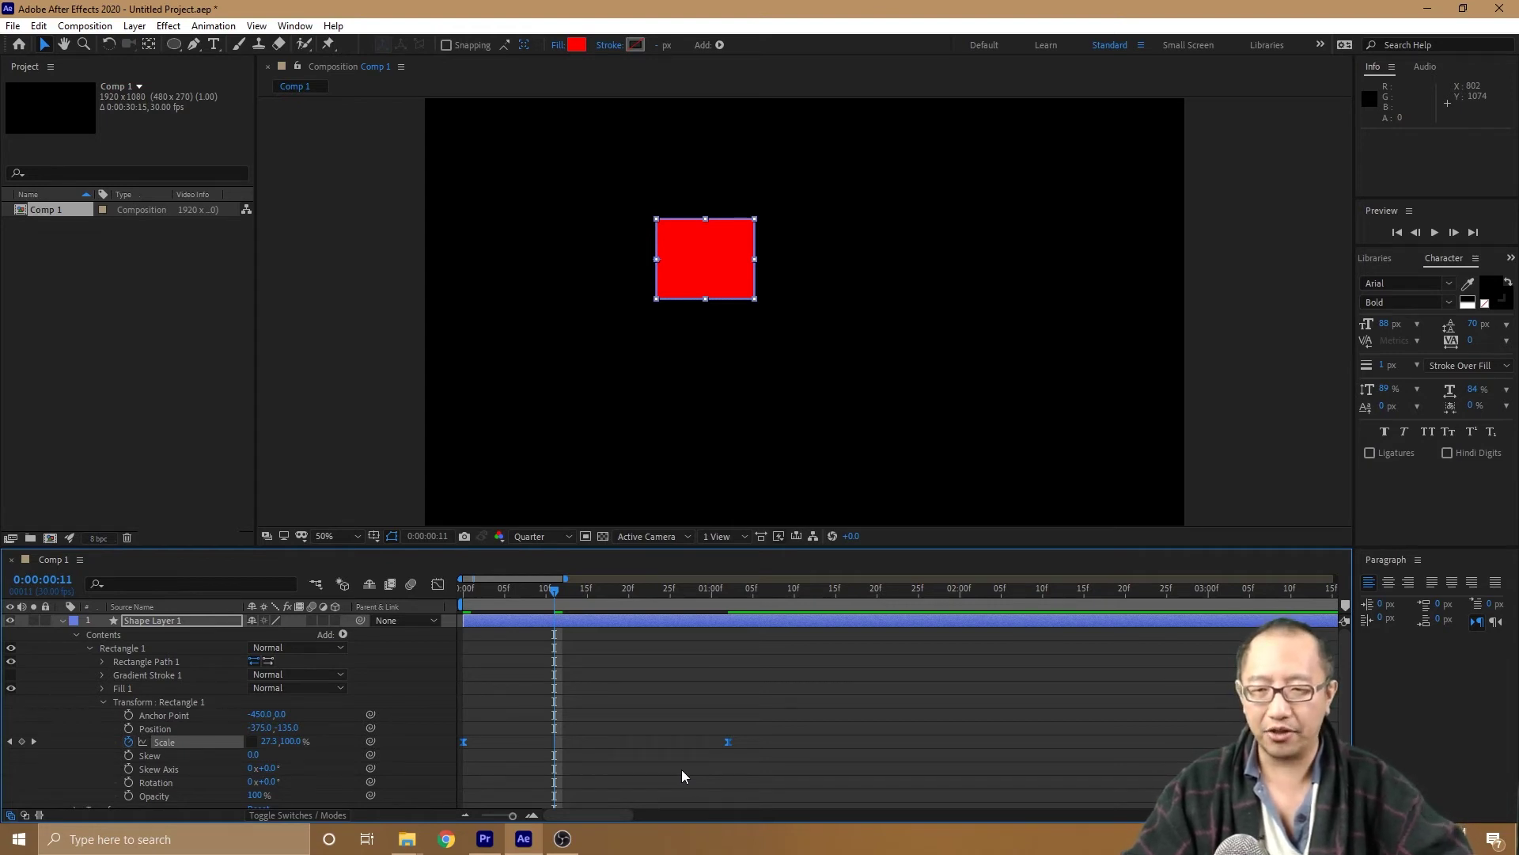
# Reopen the Graph Editor to show the eased Scale speed as an arch.
pyautogui.click(437, 584)
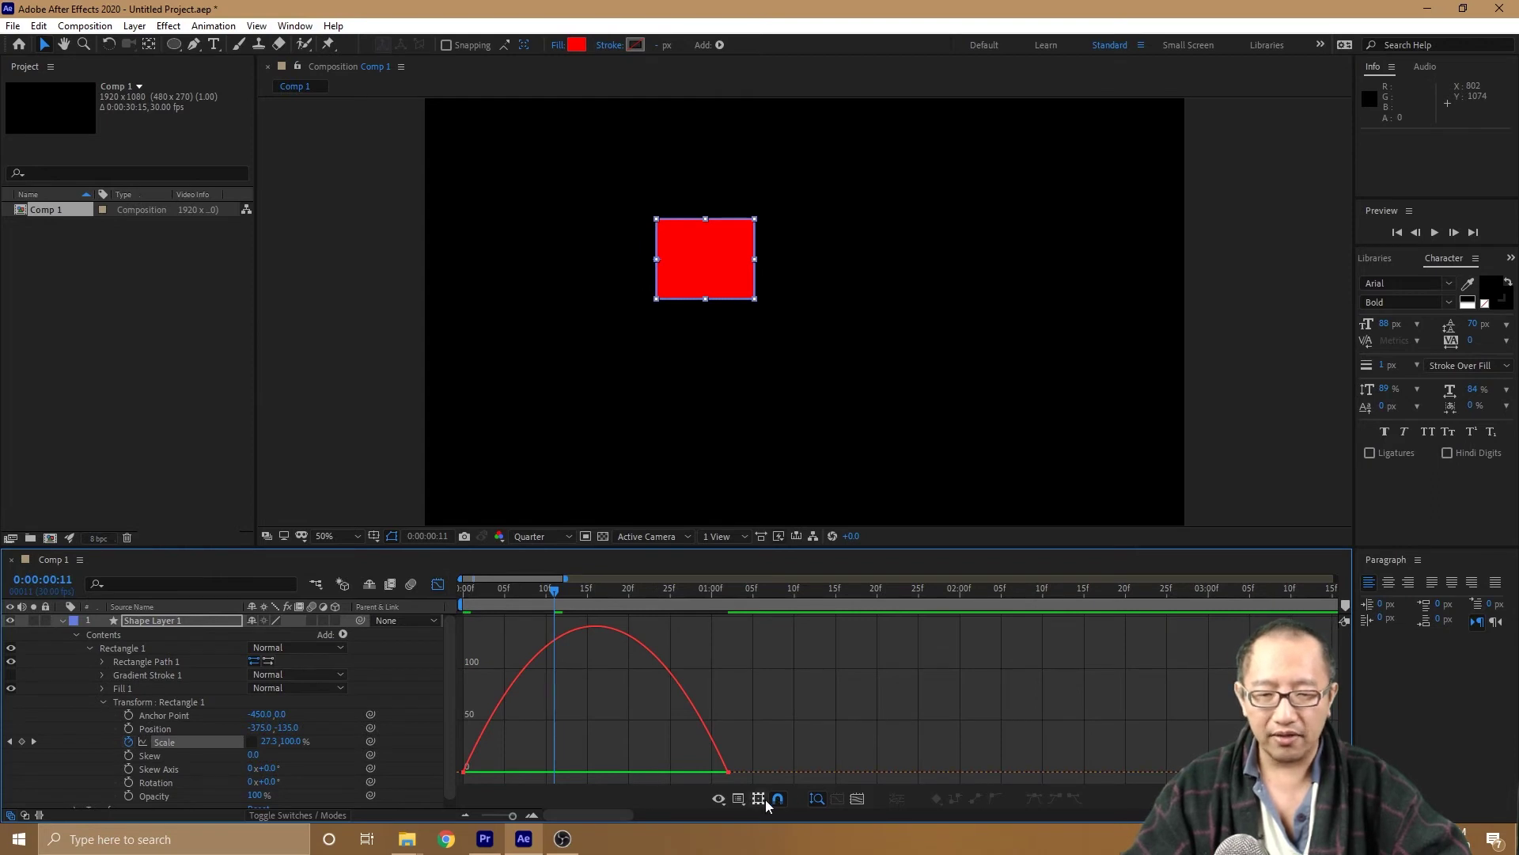
pyautogui.click(737, 798)
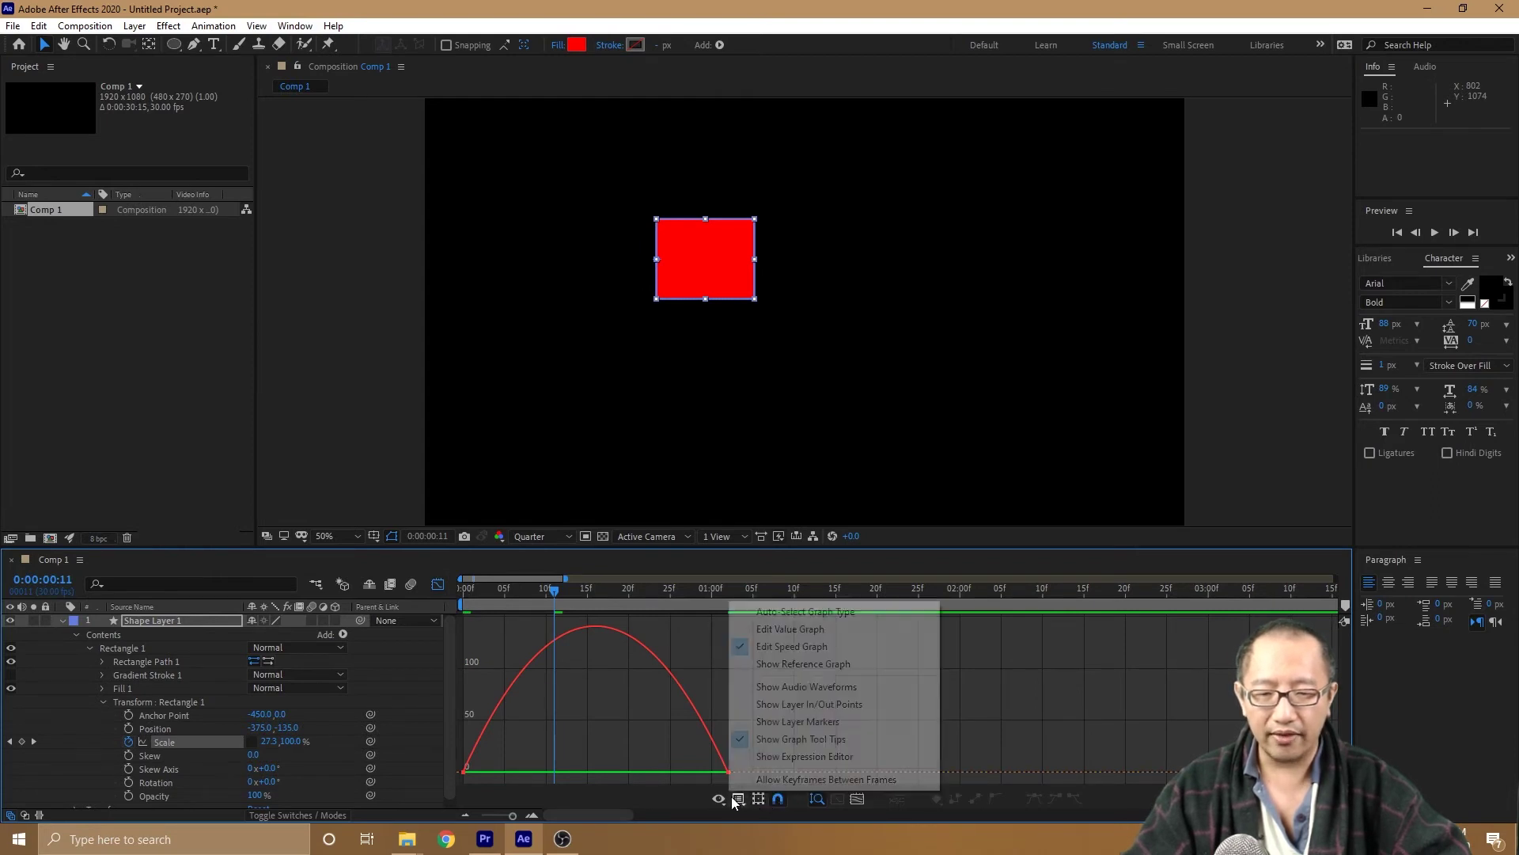
pyautogui.click(667, 796)
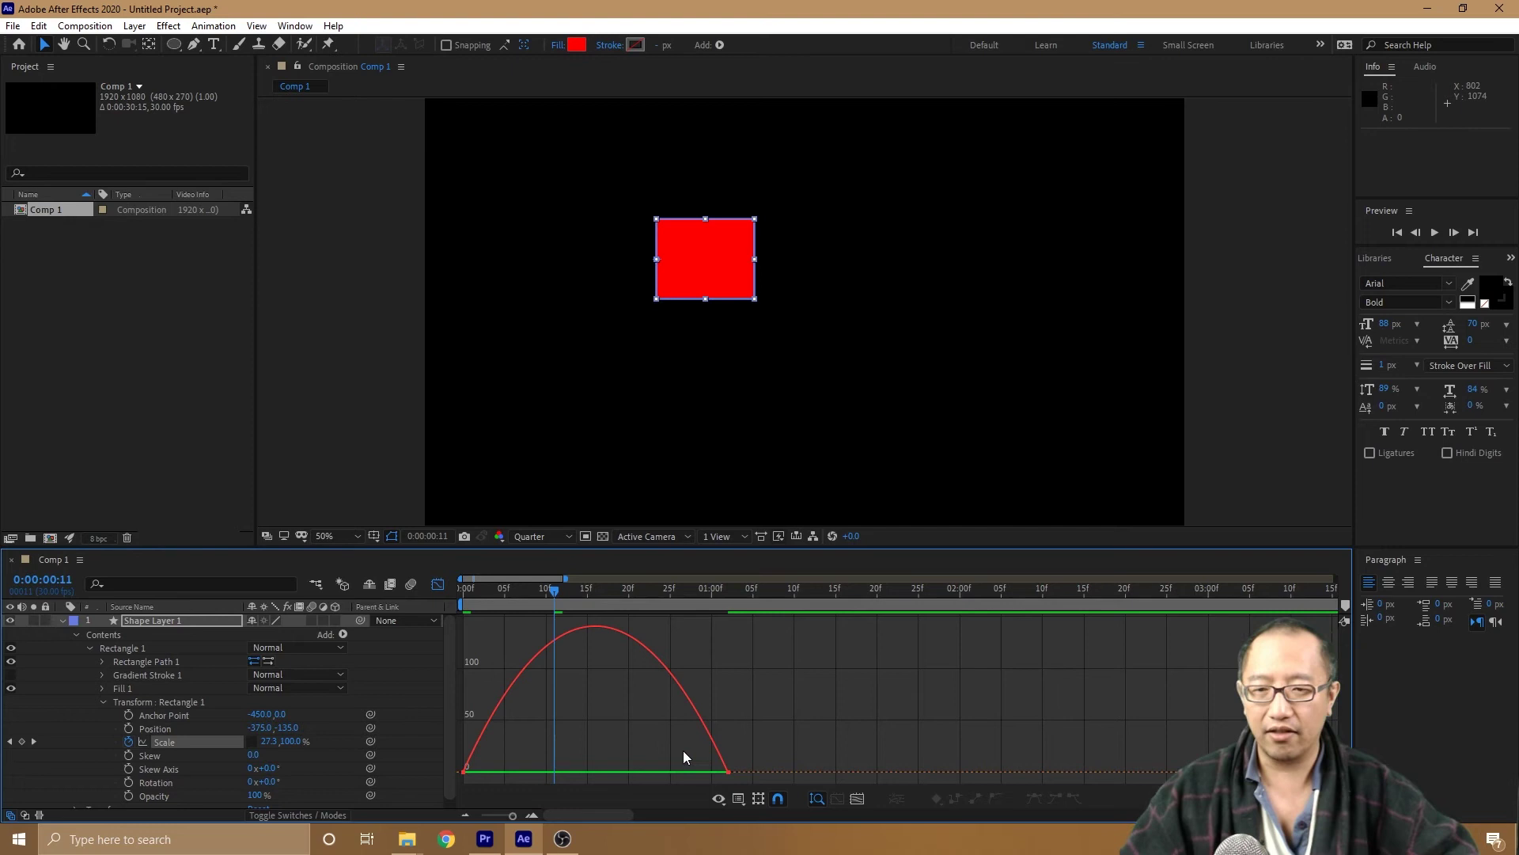
# Rewind and preview the eased one-second Scale animation several times, using Home to restart.
pyautogui.moveTo(539, 590); pyautogui.dragTo(462, 640)
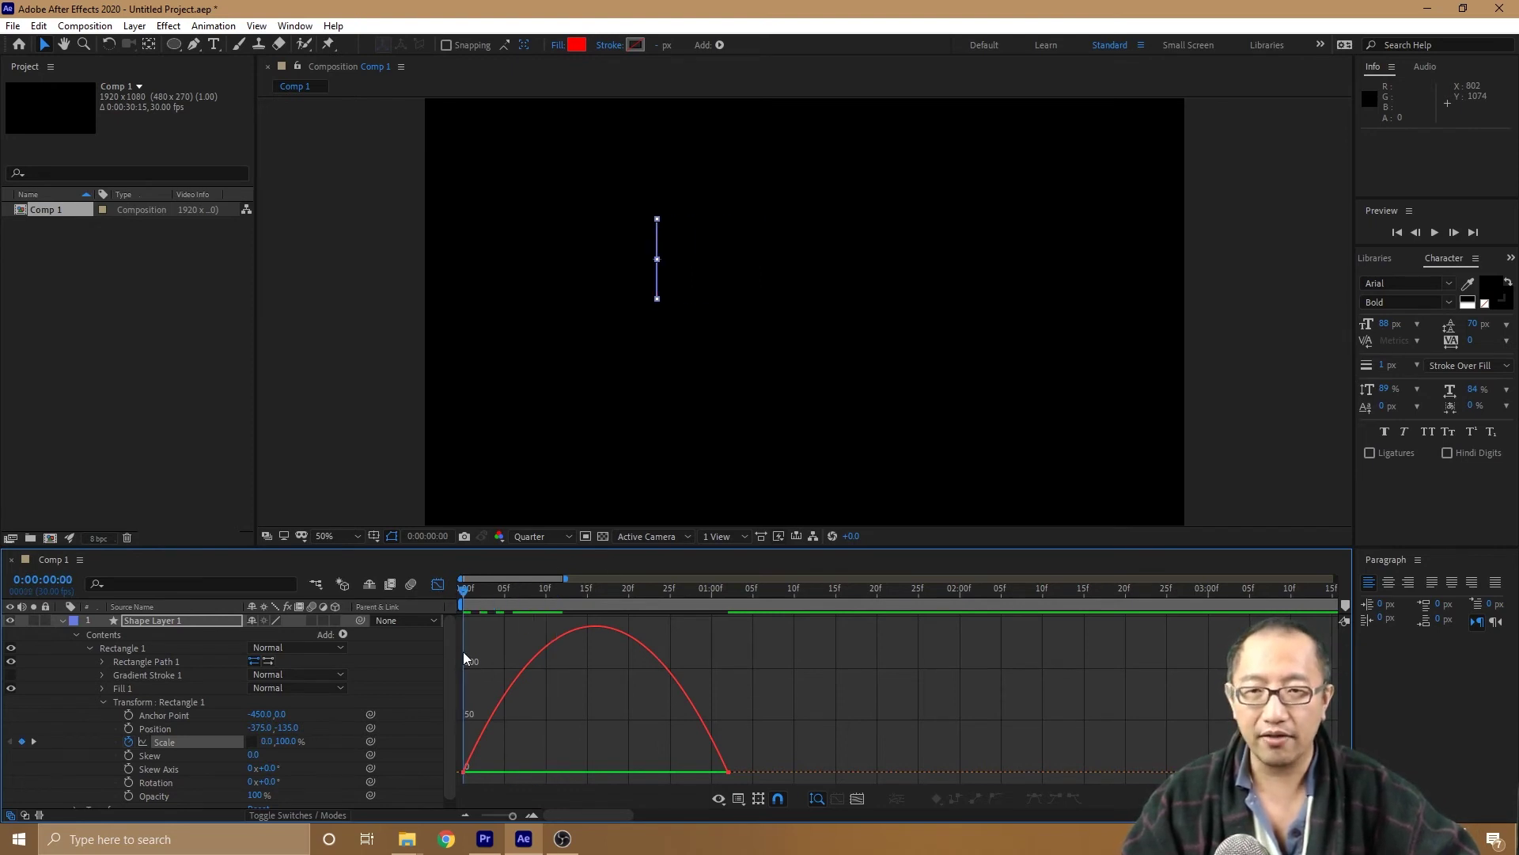
pyautogui.press('space')
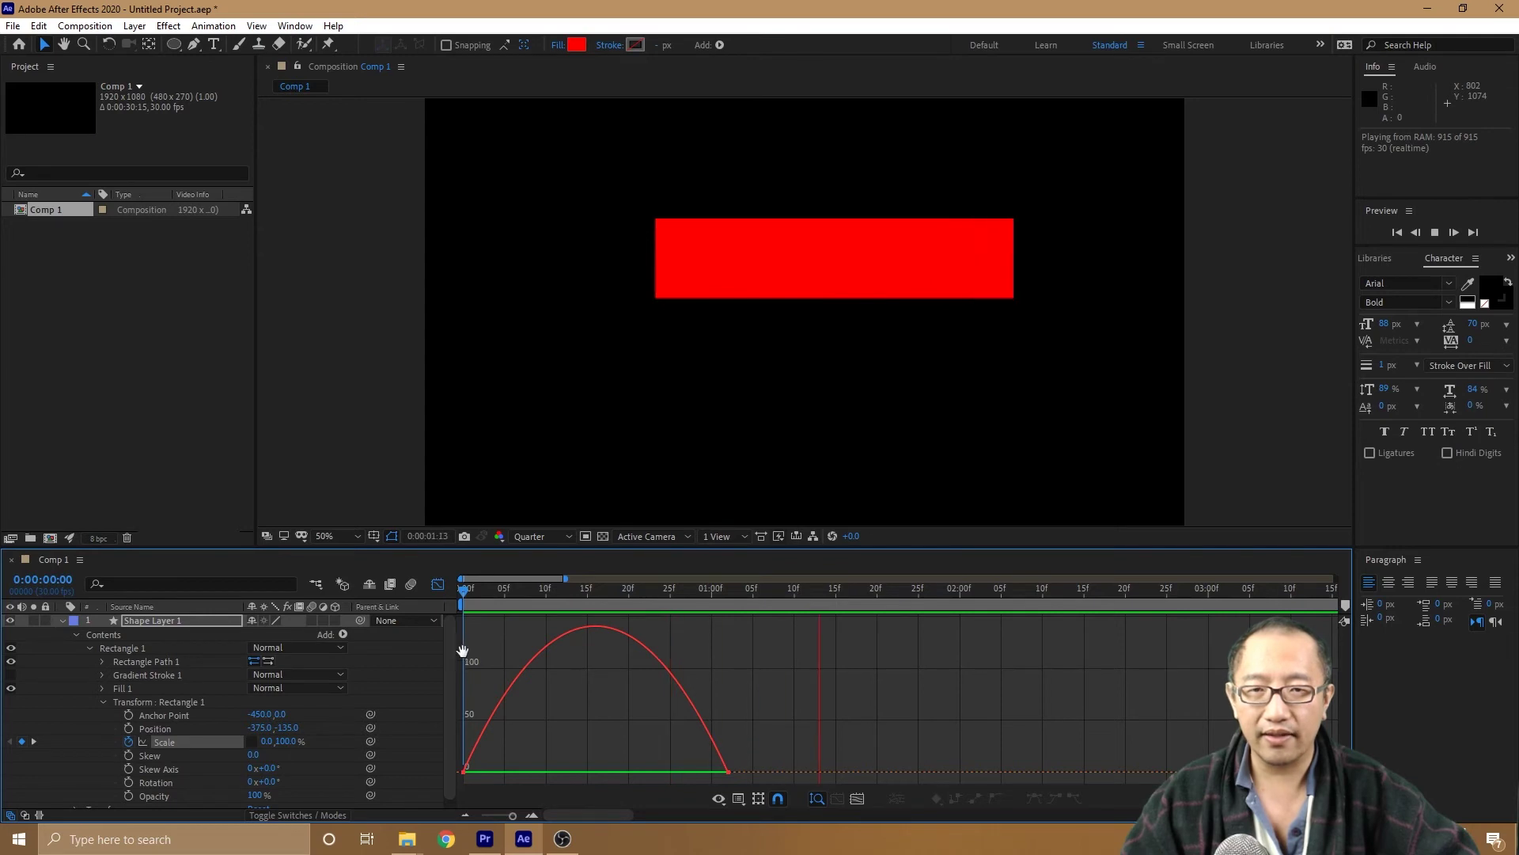
pyautogui.press('space')
pyautogui.click(469, 586)
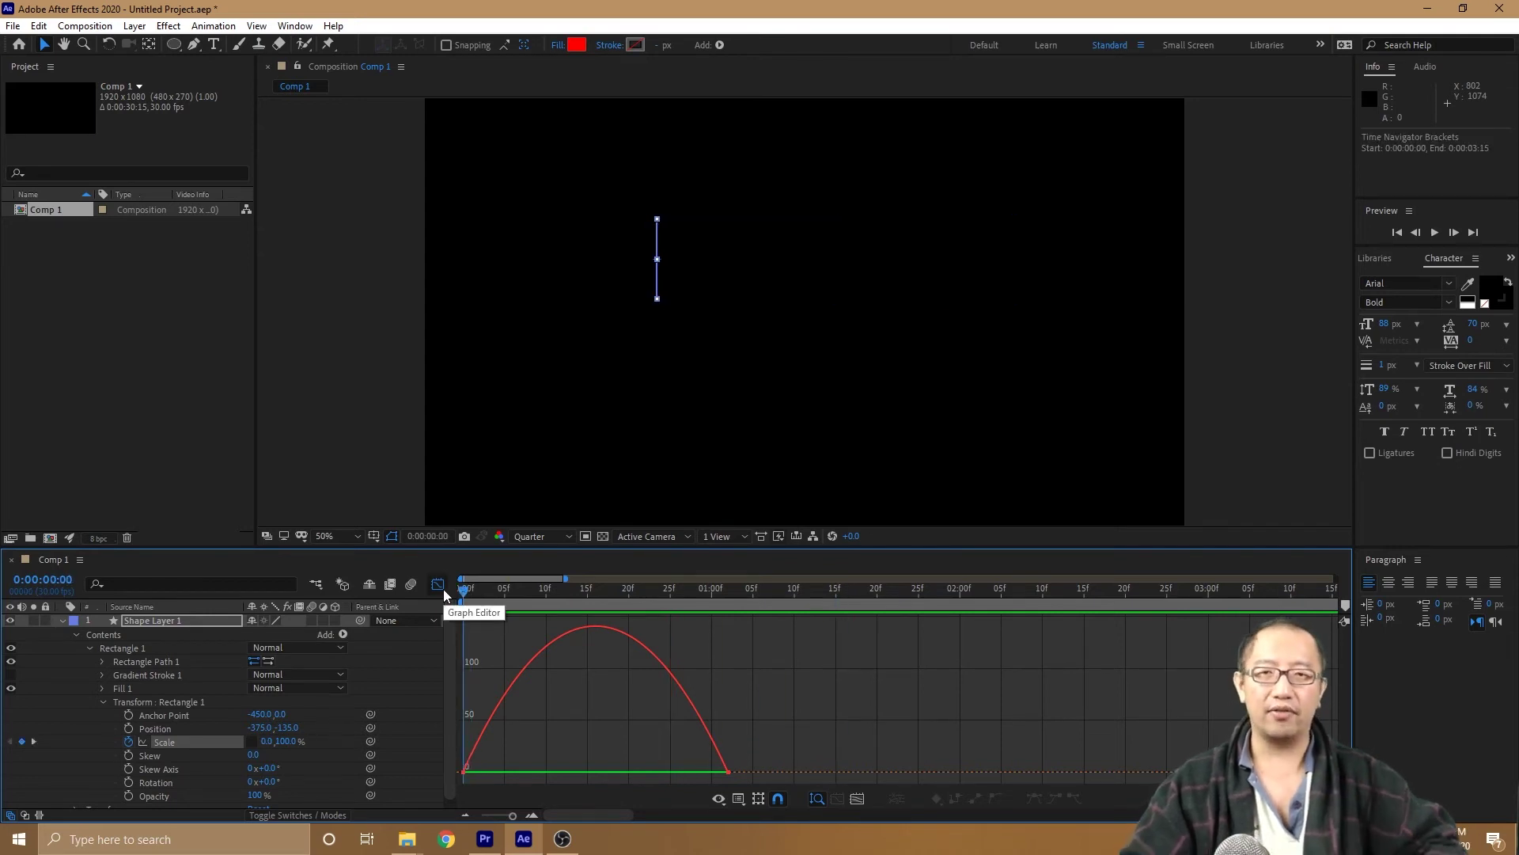
pyautogui.press('space')
pyautogui.press('space')
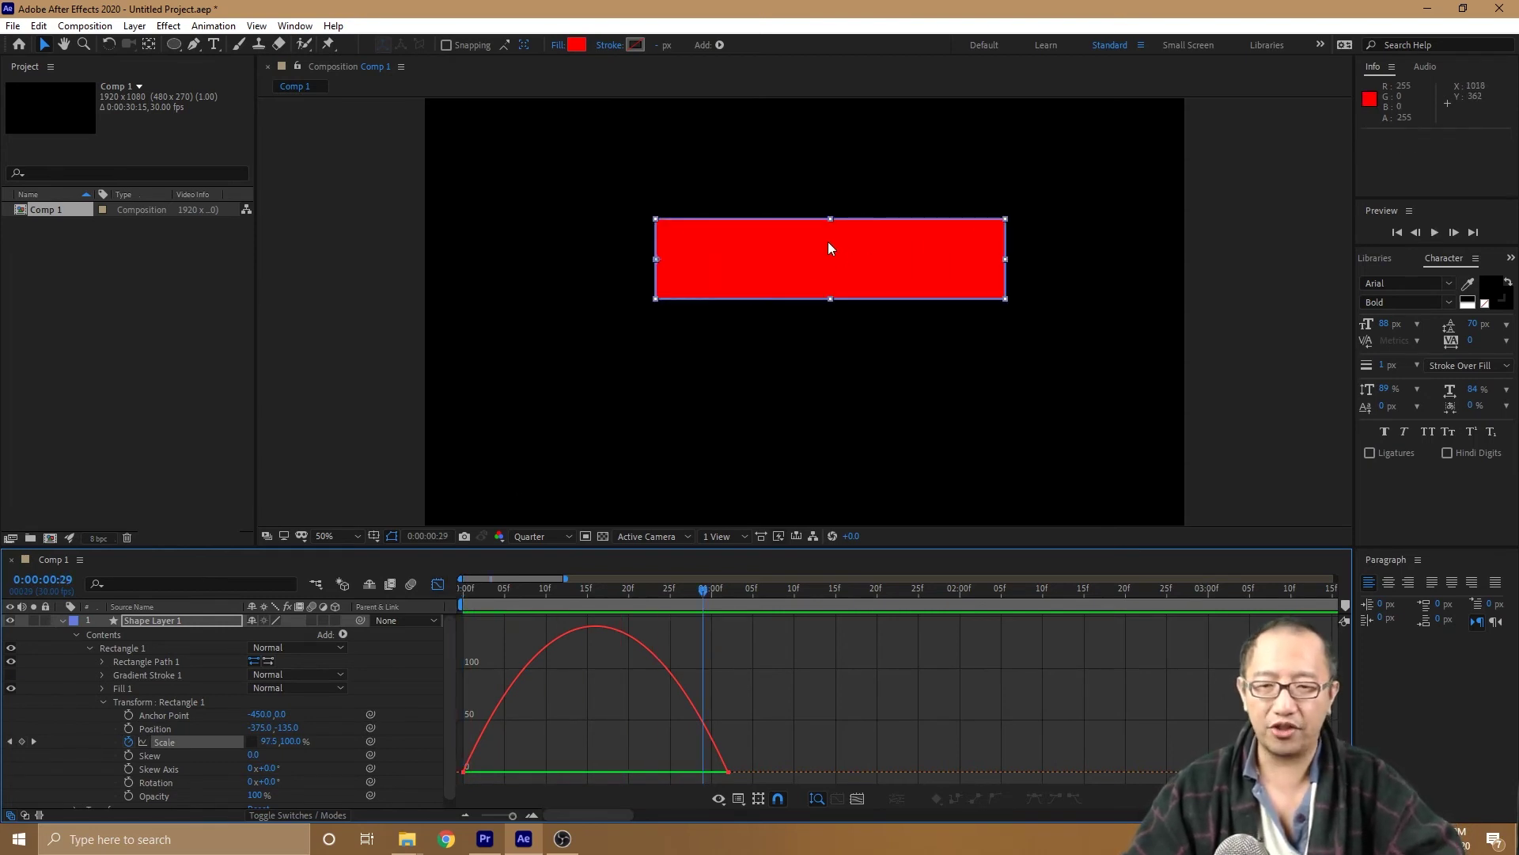
pyautogui.moveTo(597, 630)
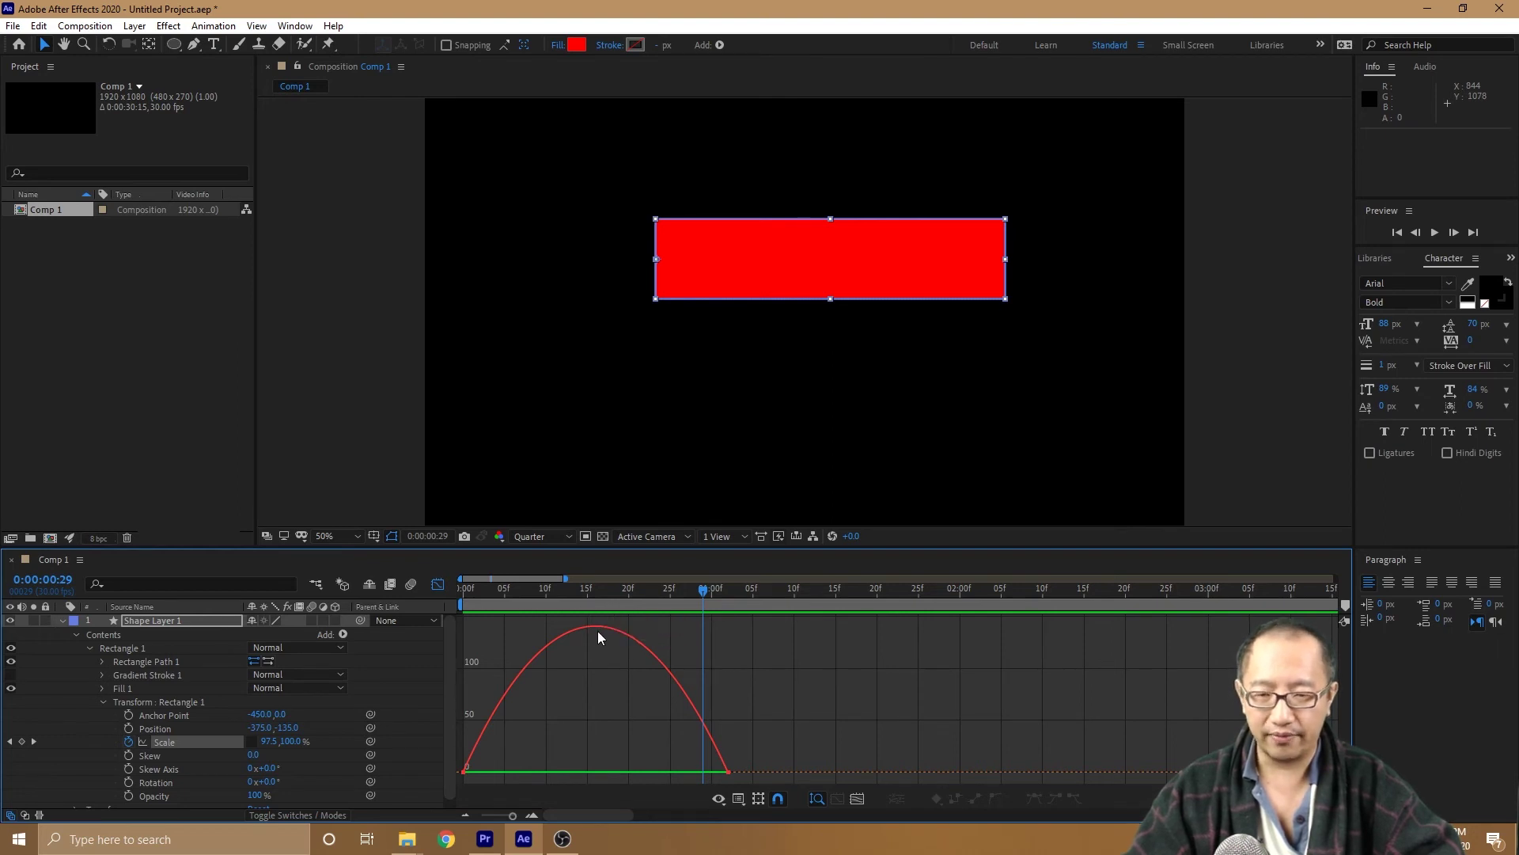
pyautogui.press('Home')
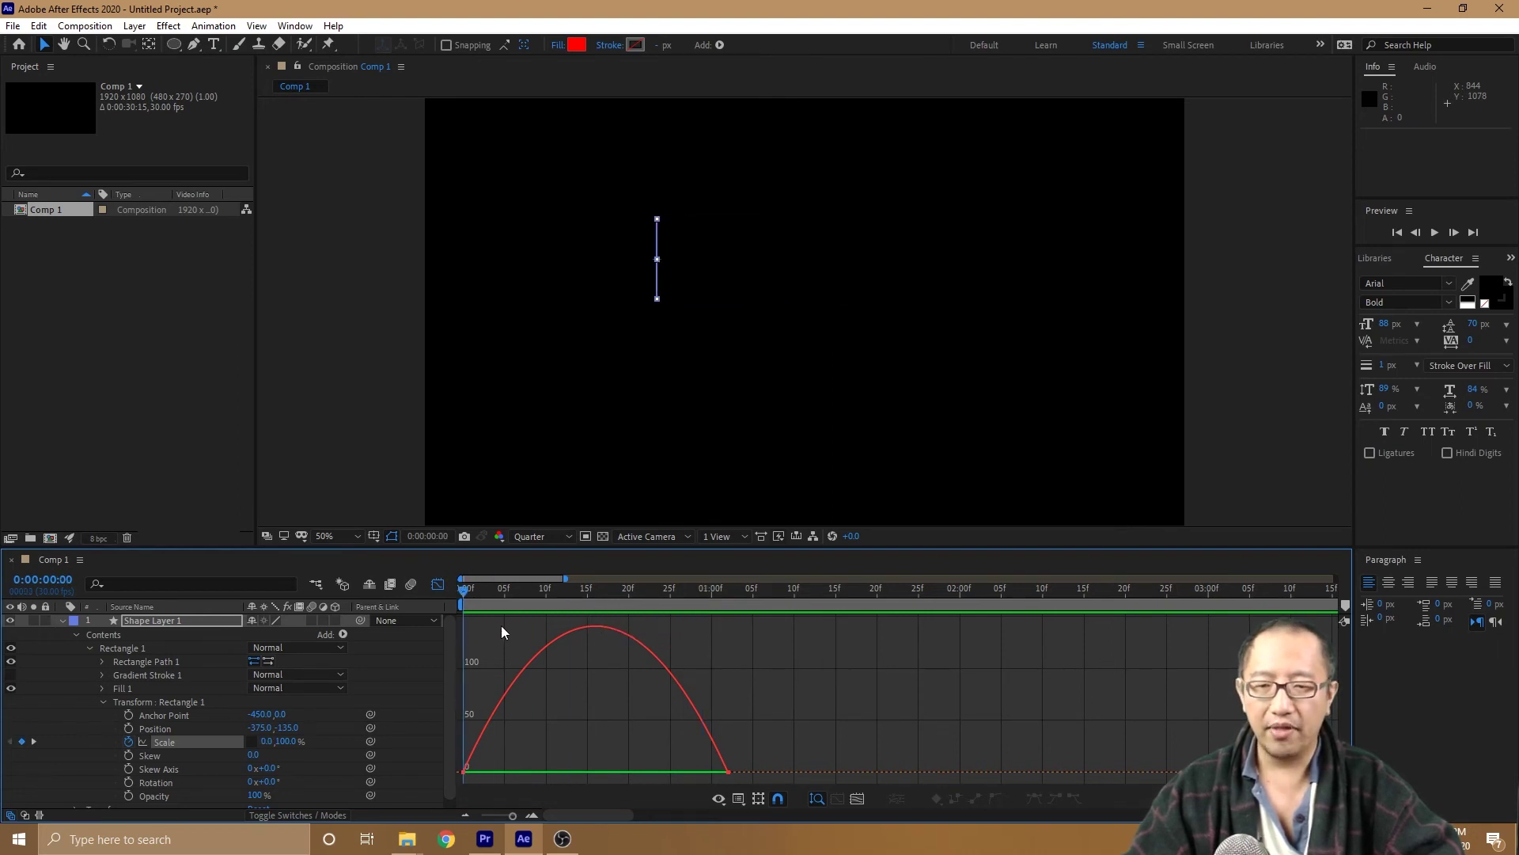
pyautogui.press('space')
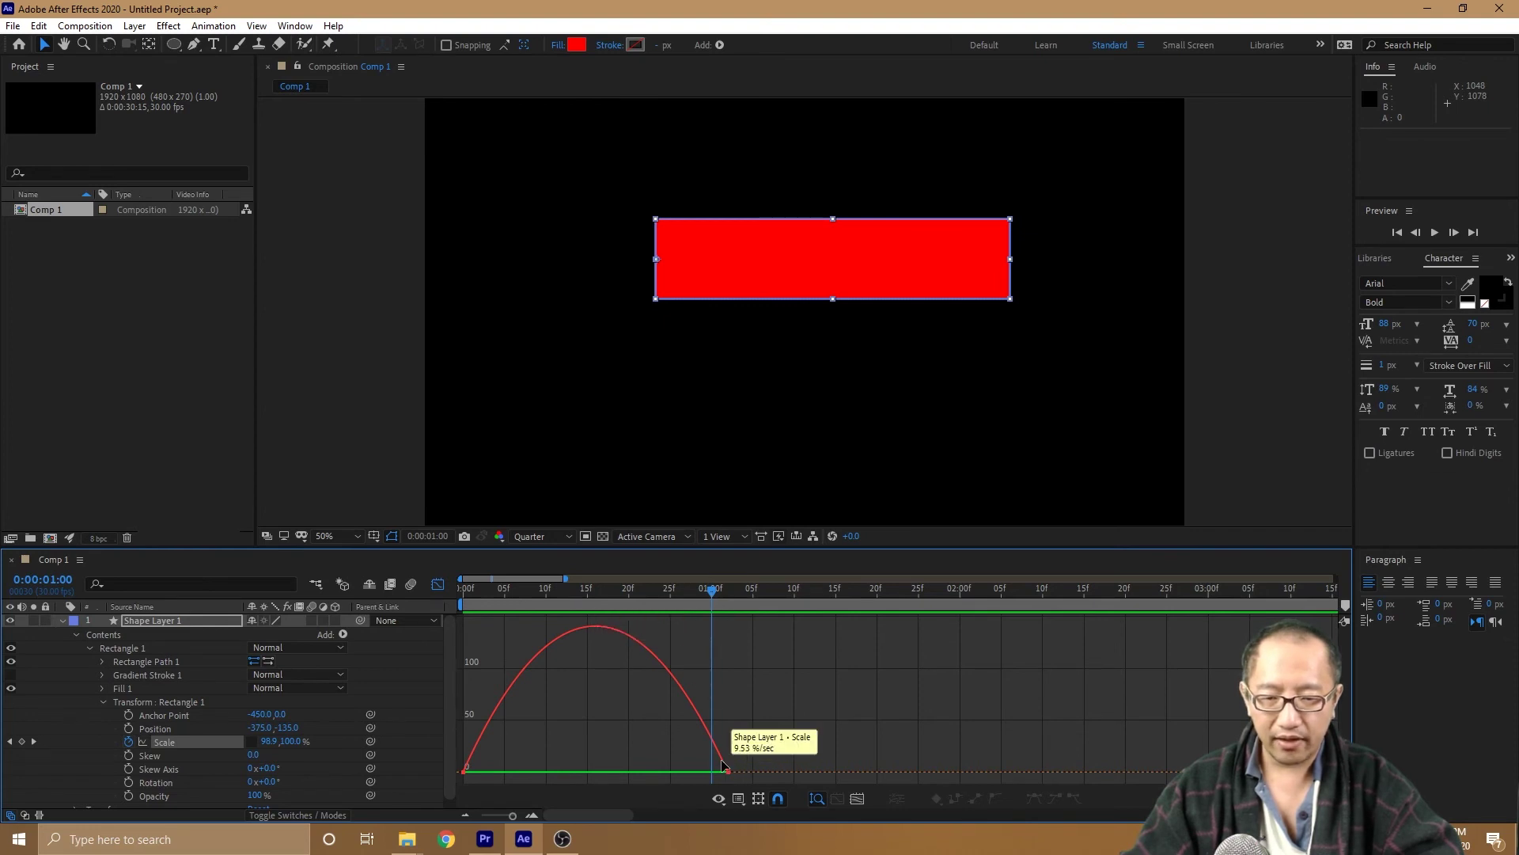
# Raise the Scale keyframe influence to about 74% so speed spikes early near 384 %/sec.
pyautogui.moveTo(732, 769)
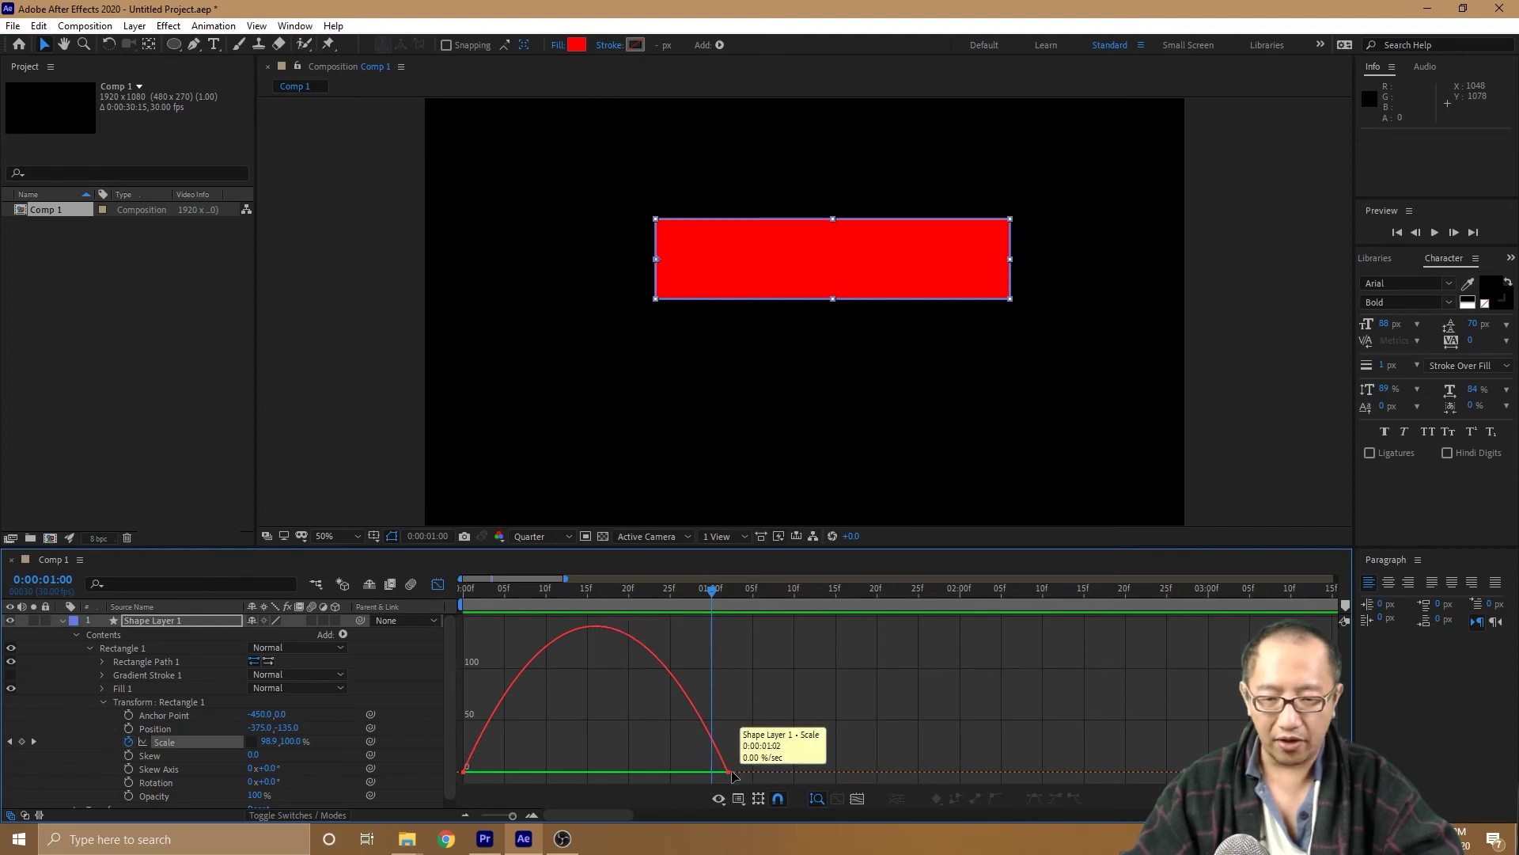
pyautogui.click(728, 772)
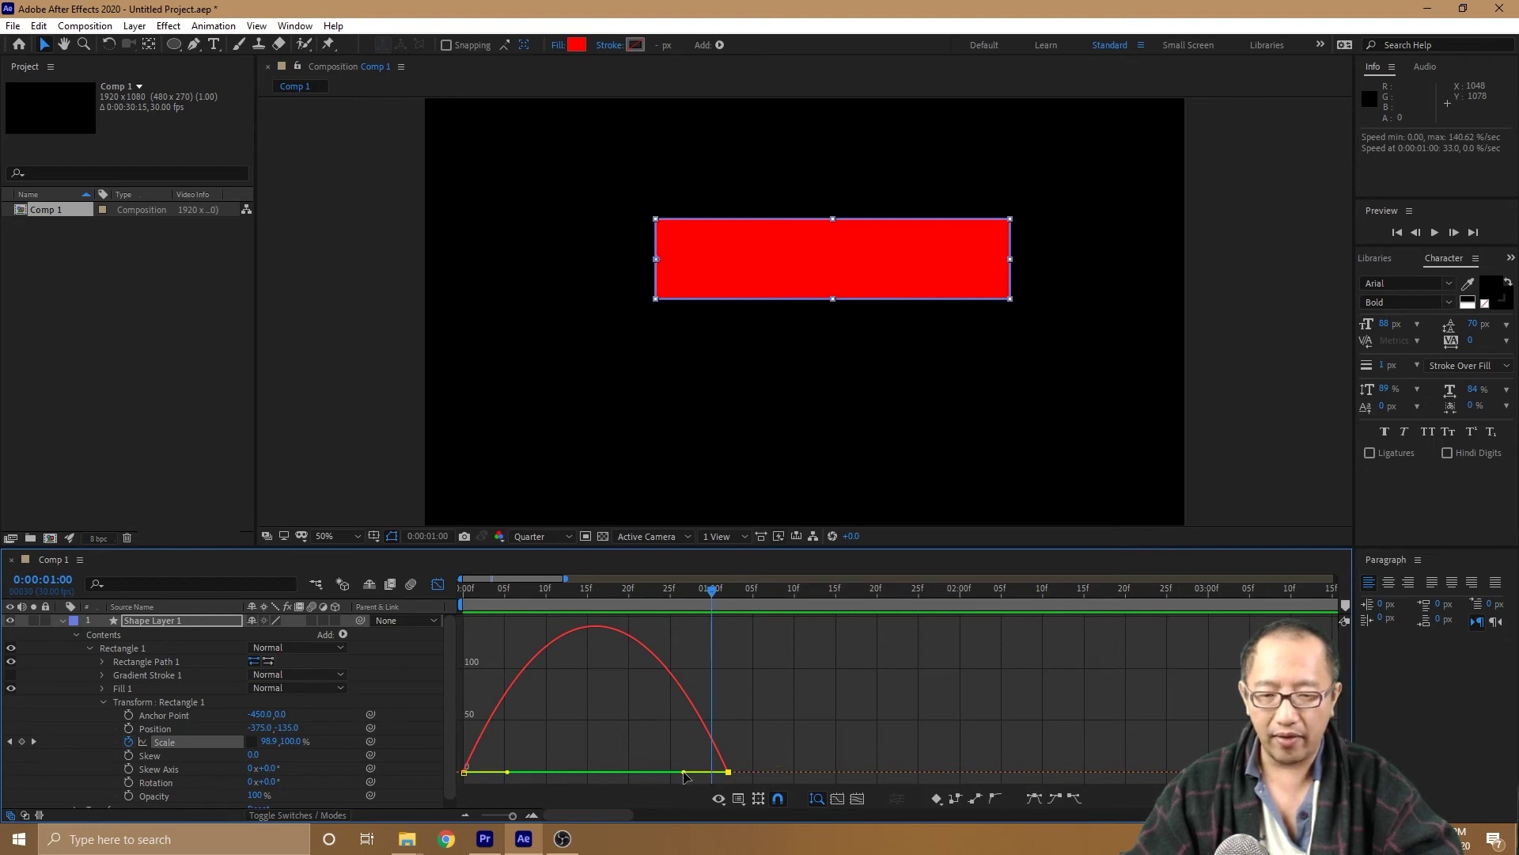
pyautogui.moveTo(684, 772); pyautogui.dragTo(543, 767)
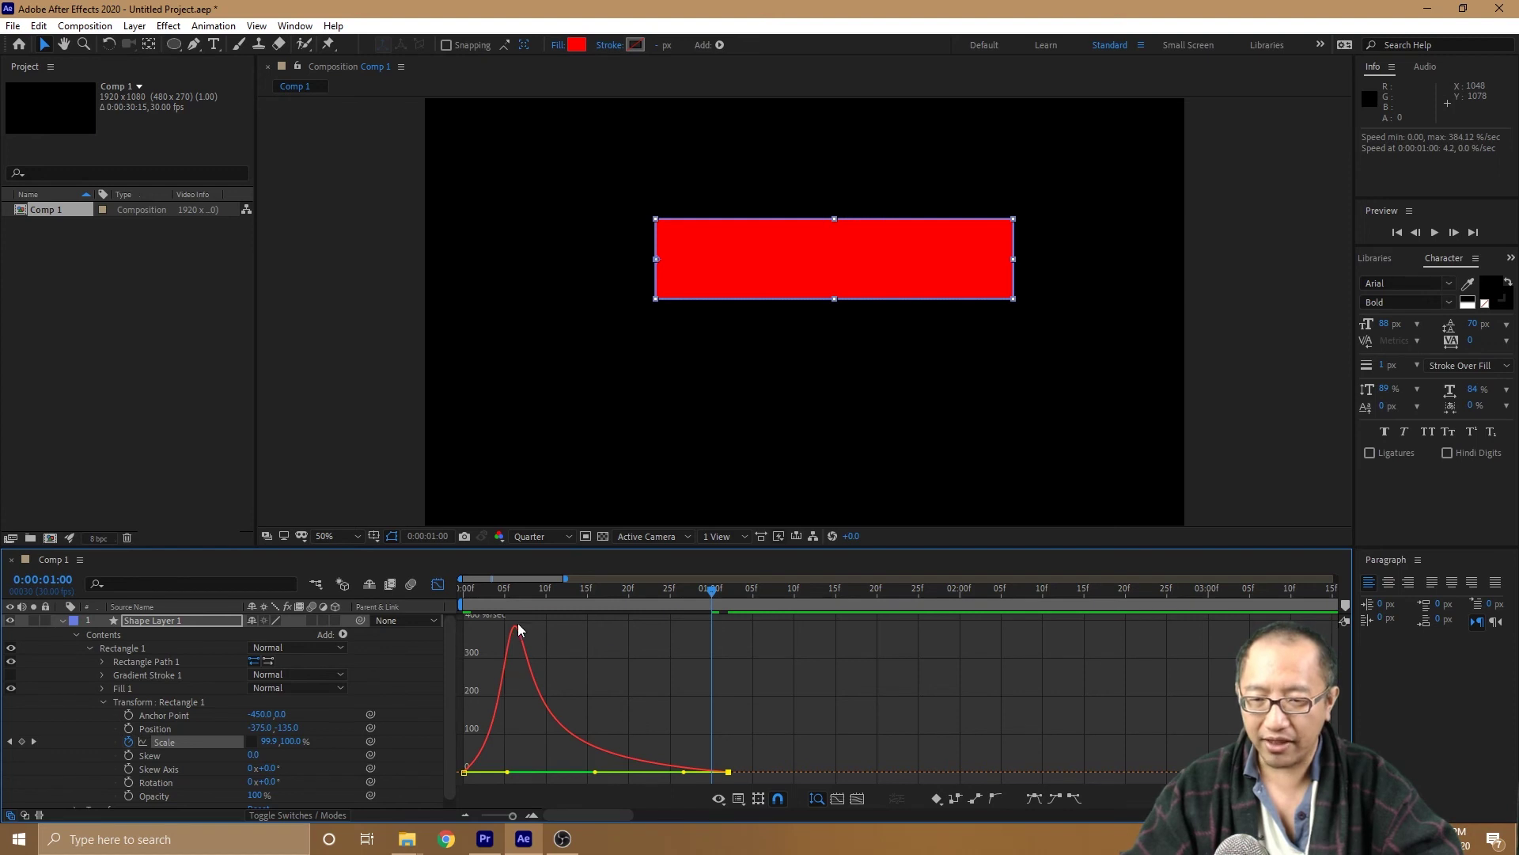
pyautogui.moveTo(518, 627)
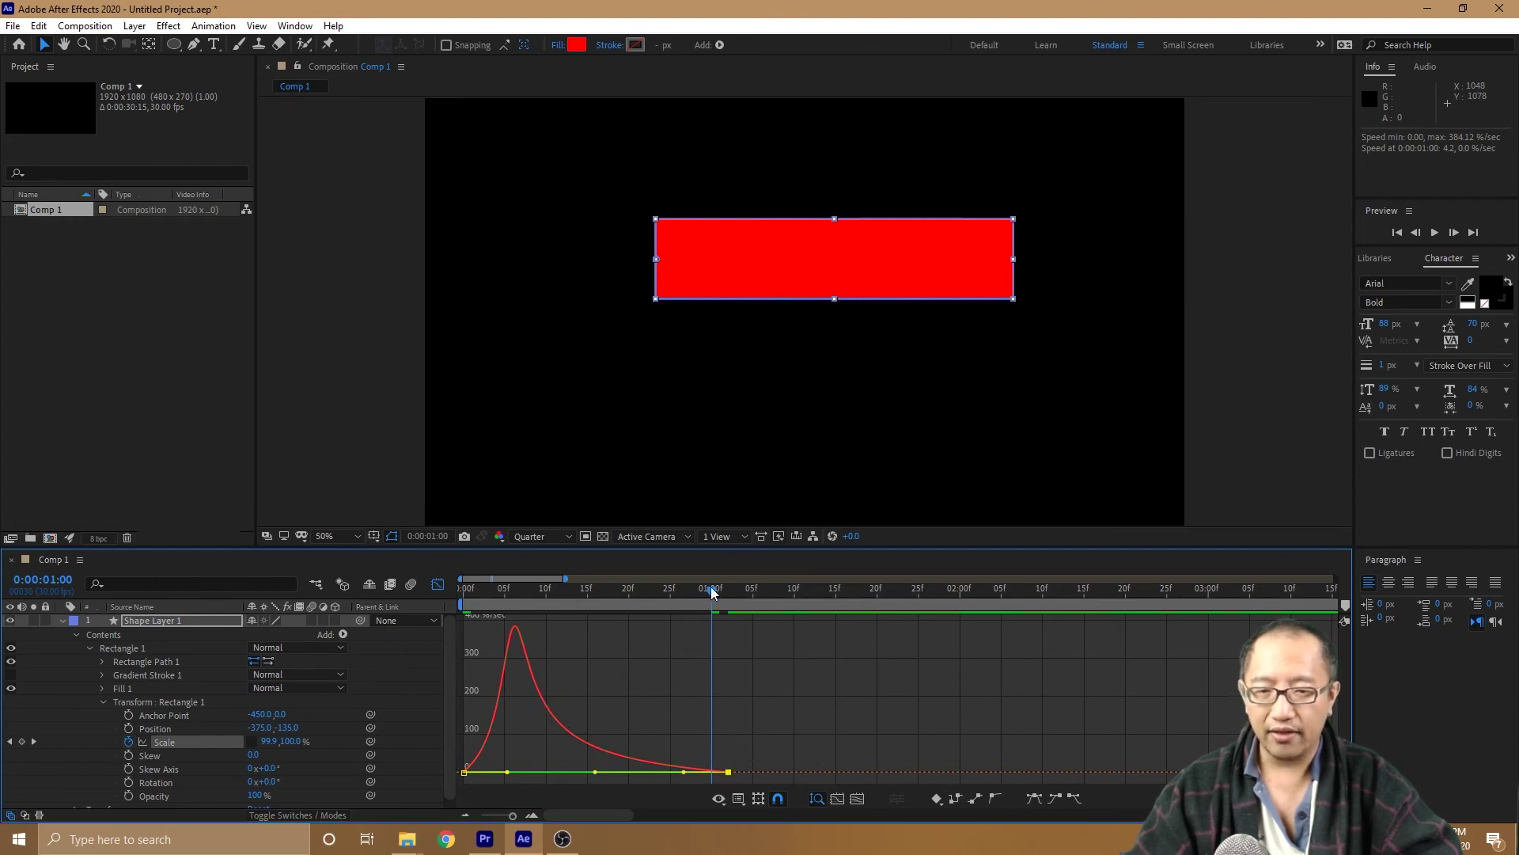
pyautogui.moveTo(712, 591); pyautogui.dragTo(421, 582)
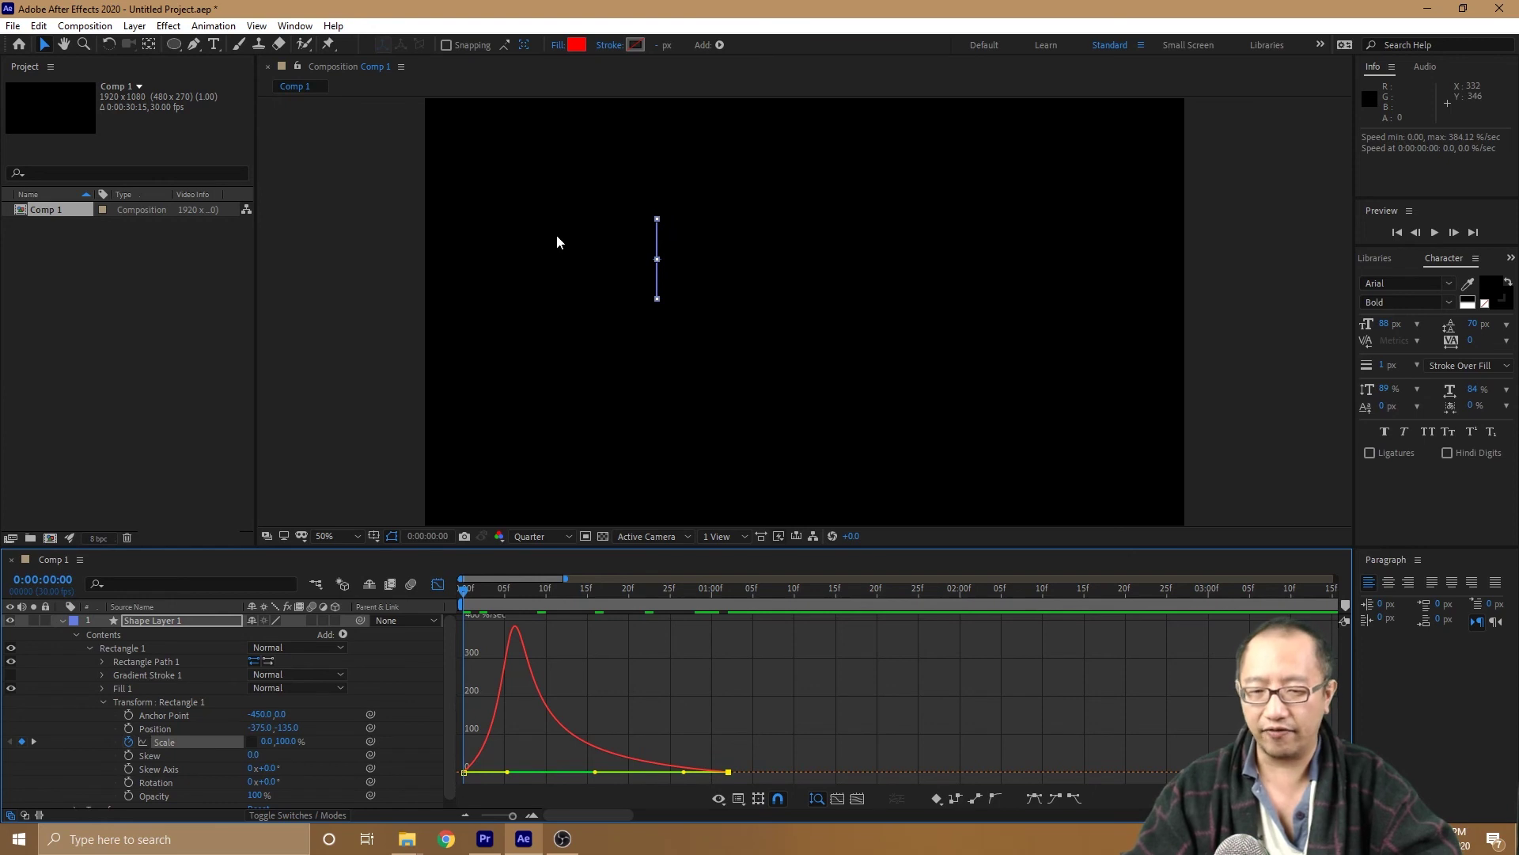
pyautogui.press('space')
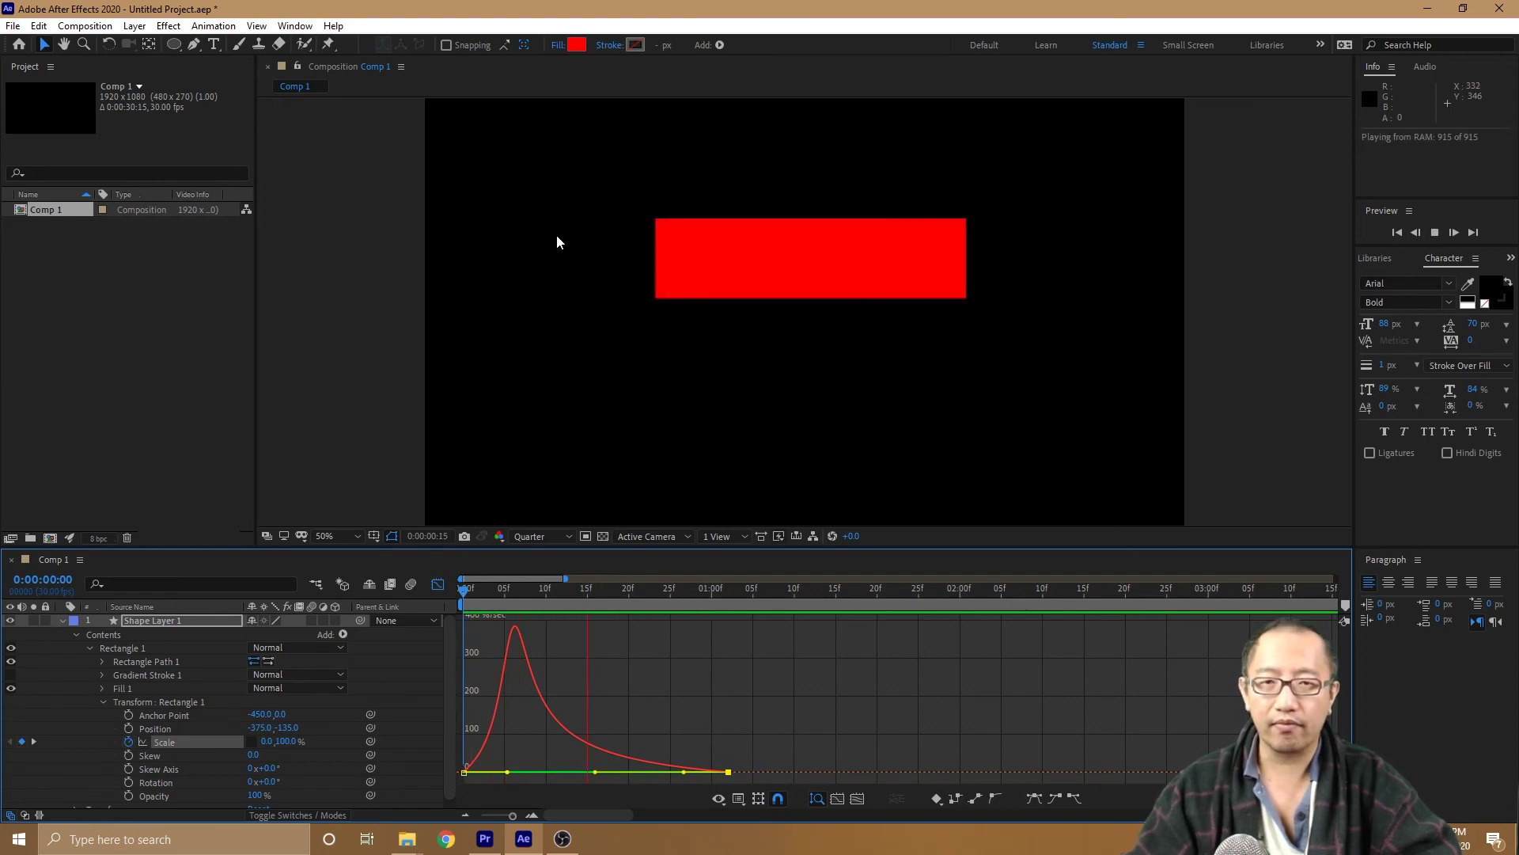
pyautogui.press('space')
pyautogui.moveTo(513, 591); pyautogui.dragTo(413, 592)
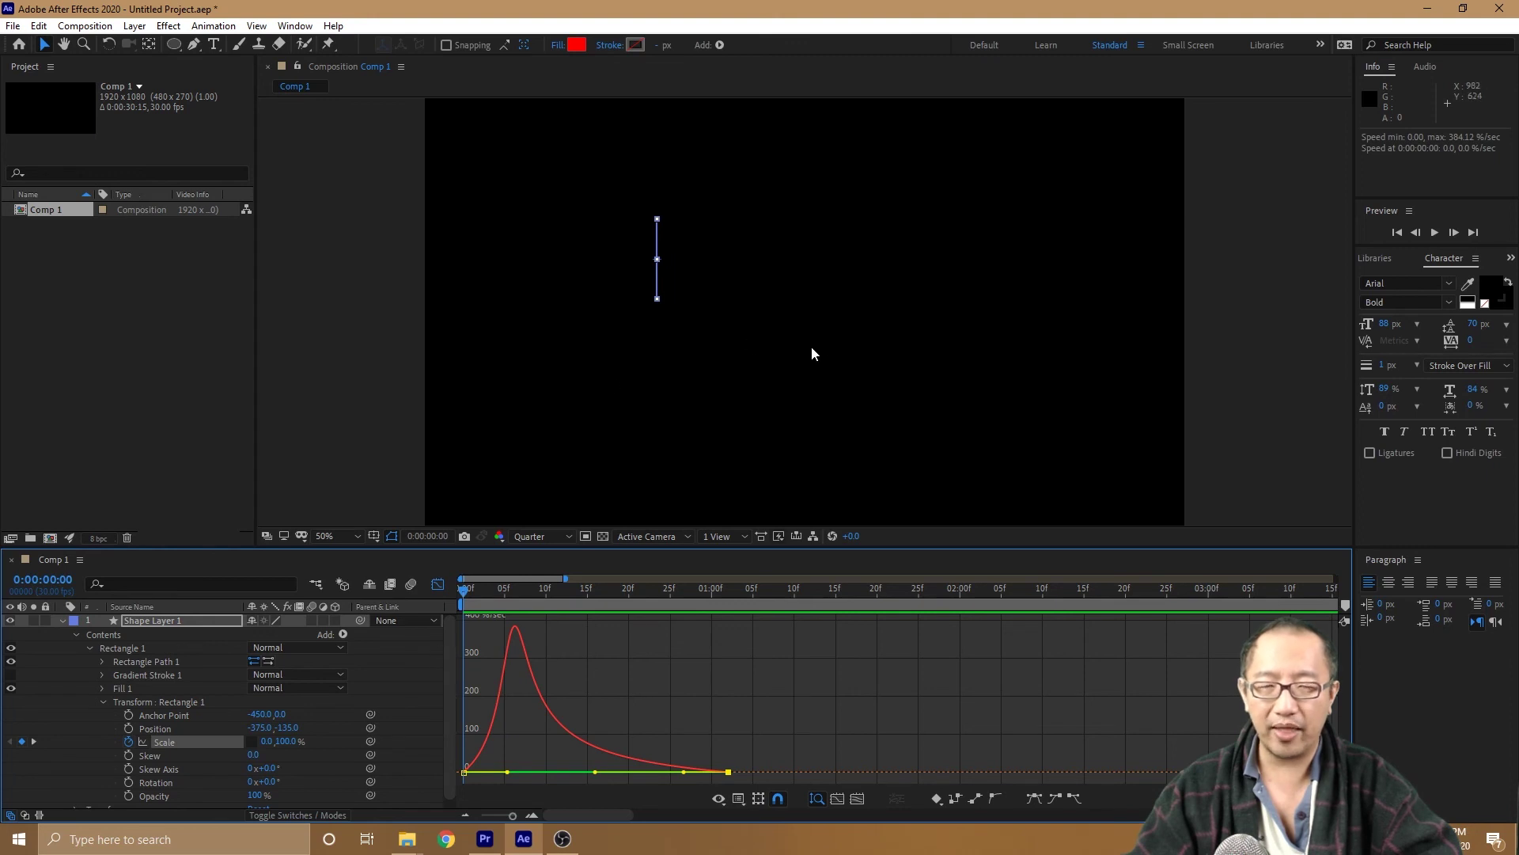
pyautogui.press('space')
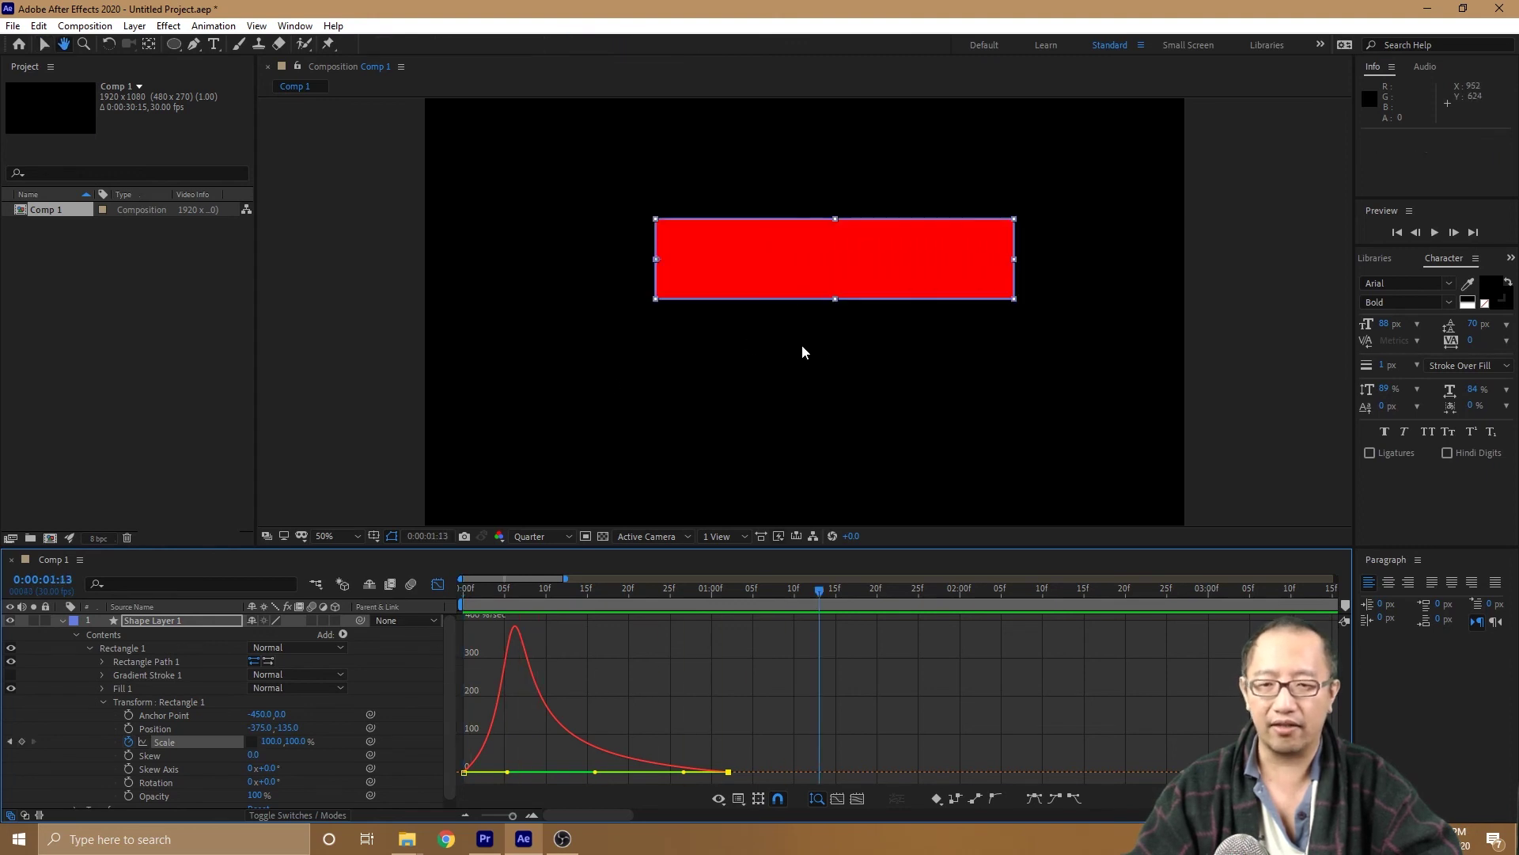
pyautogui.click(563, 777)
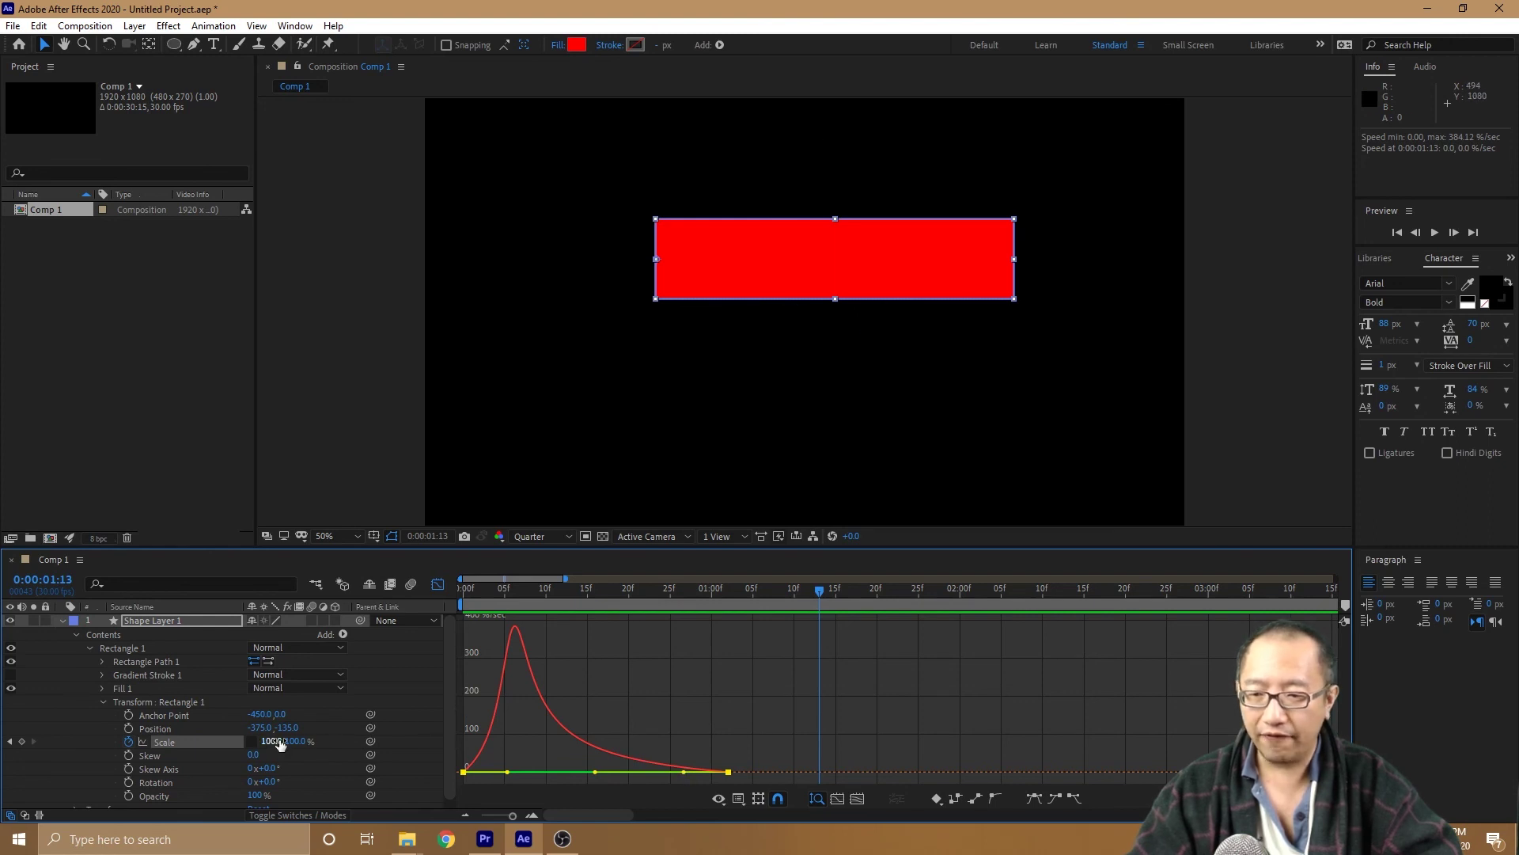
pyautogui.moveTo(820, 588); pyautogui.dragTo(462, 596)
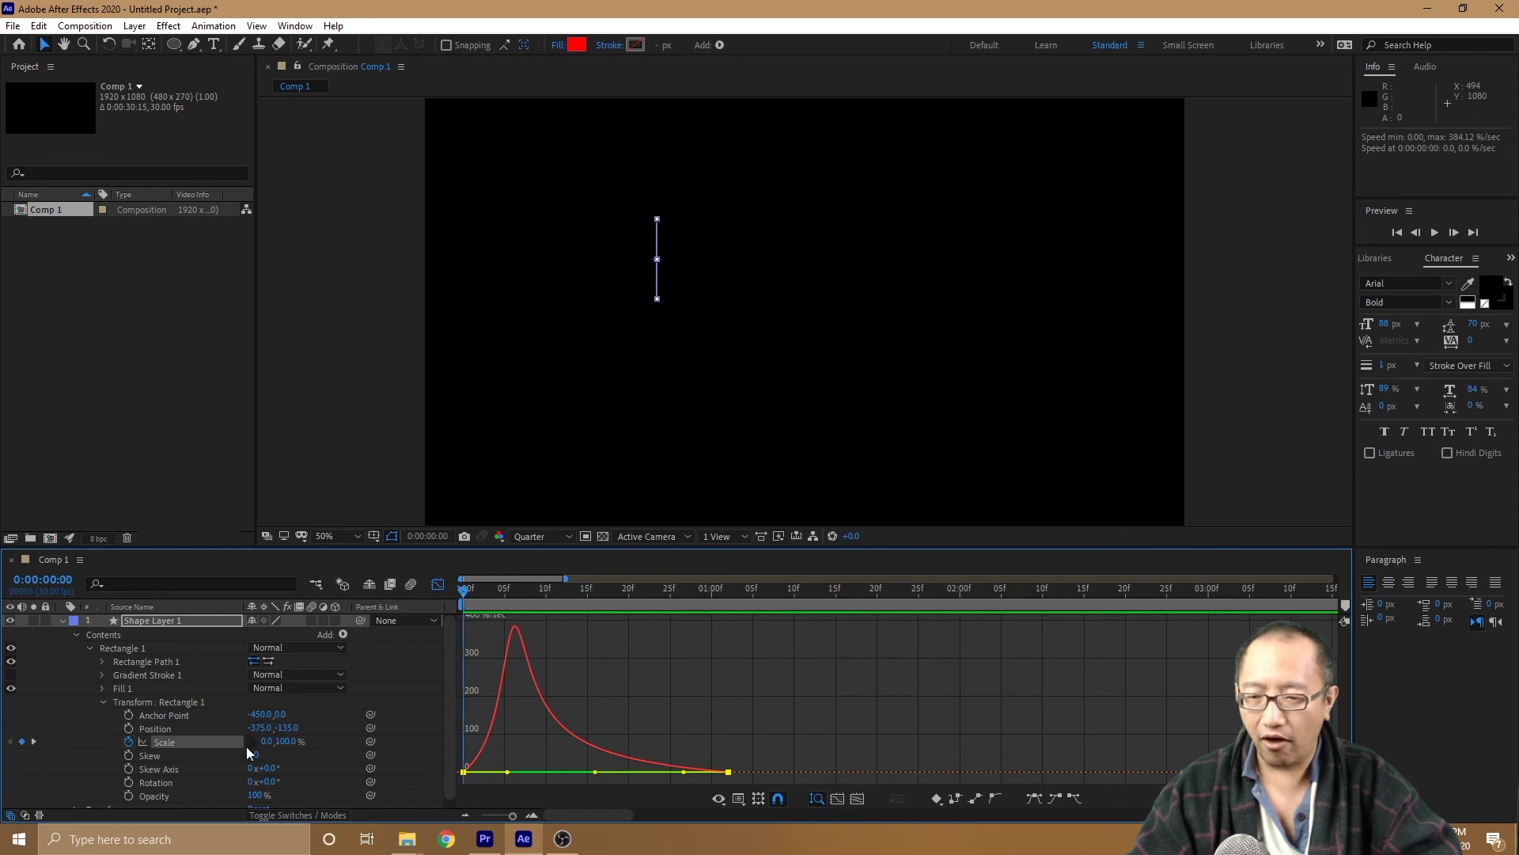
pyautogui.click(284, 742)
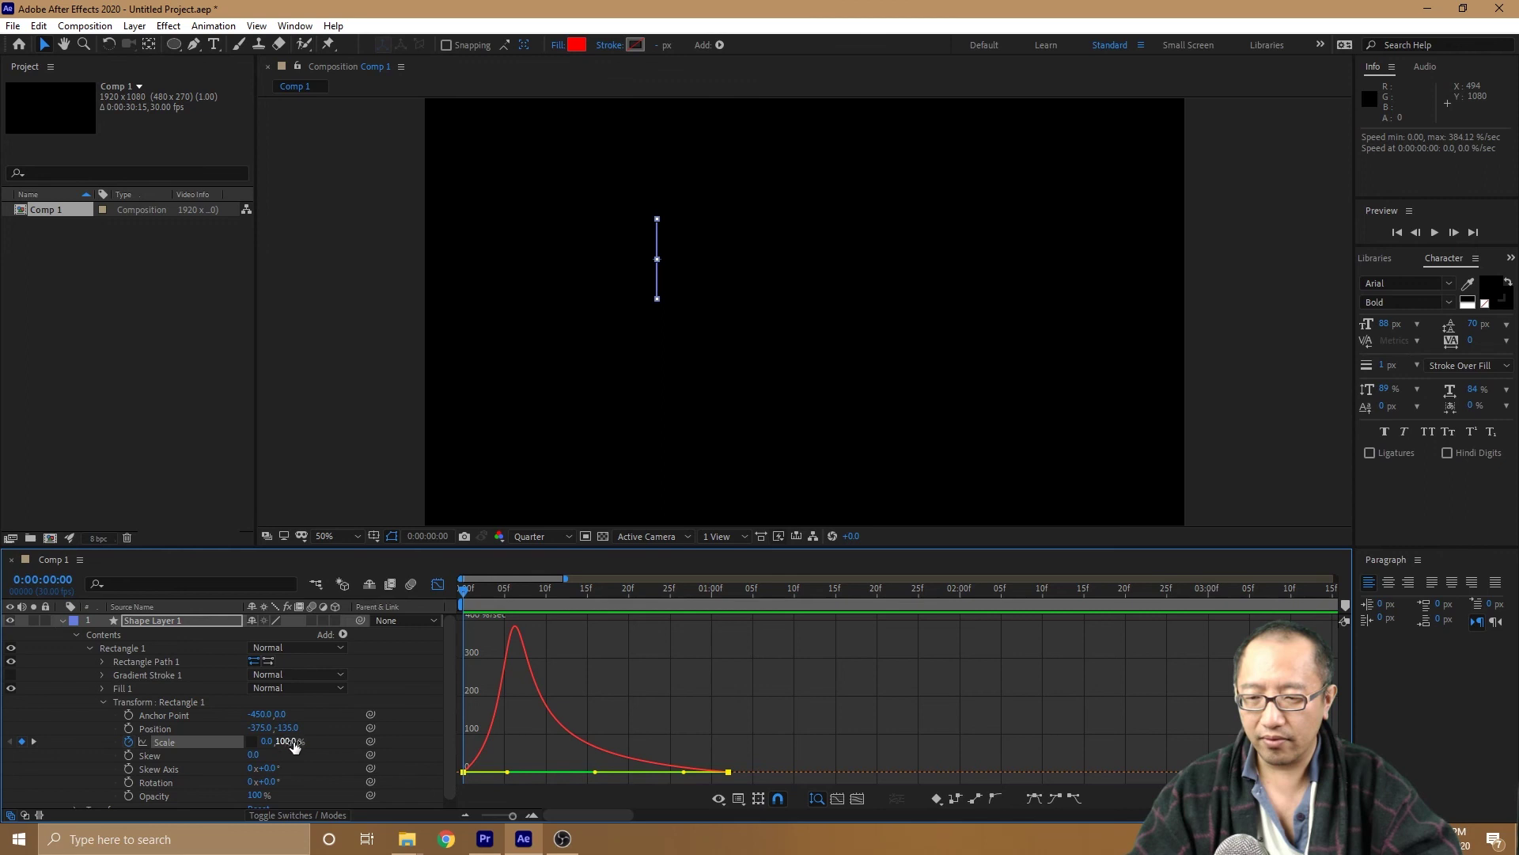
pyautogui.press('Return')
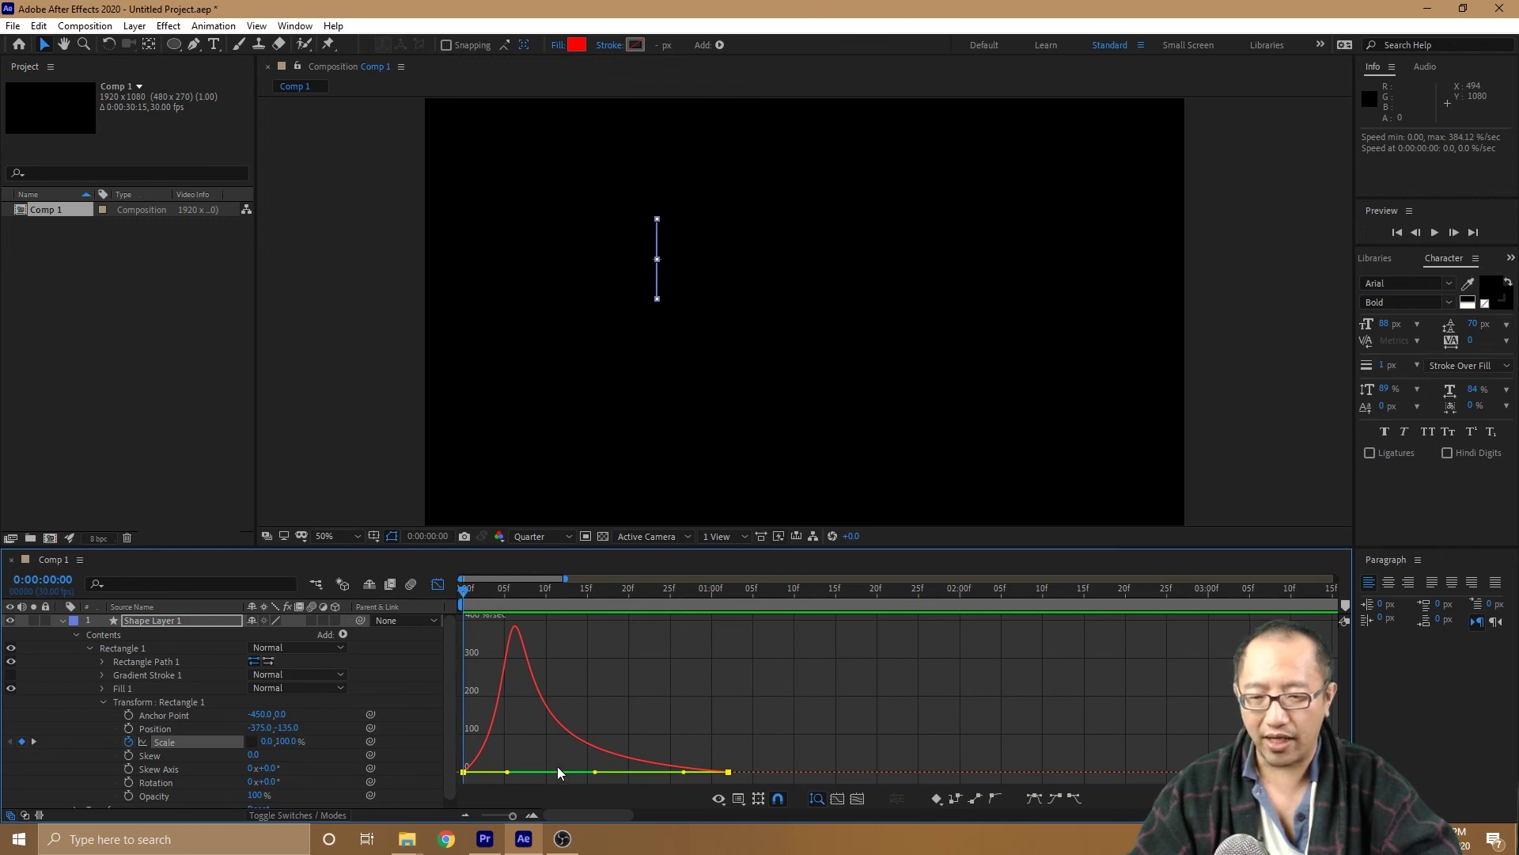
pyautogui.moveTo(553, 768)
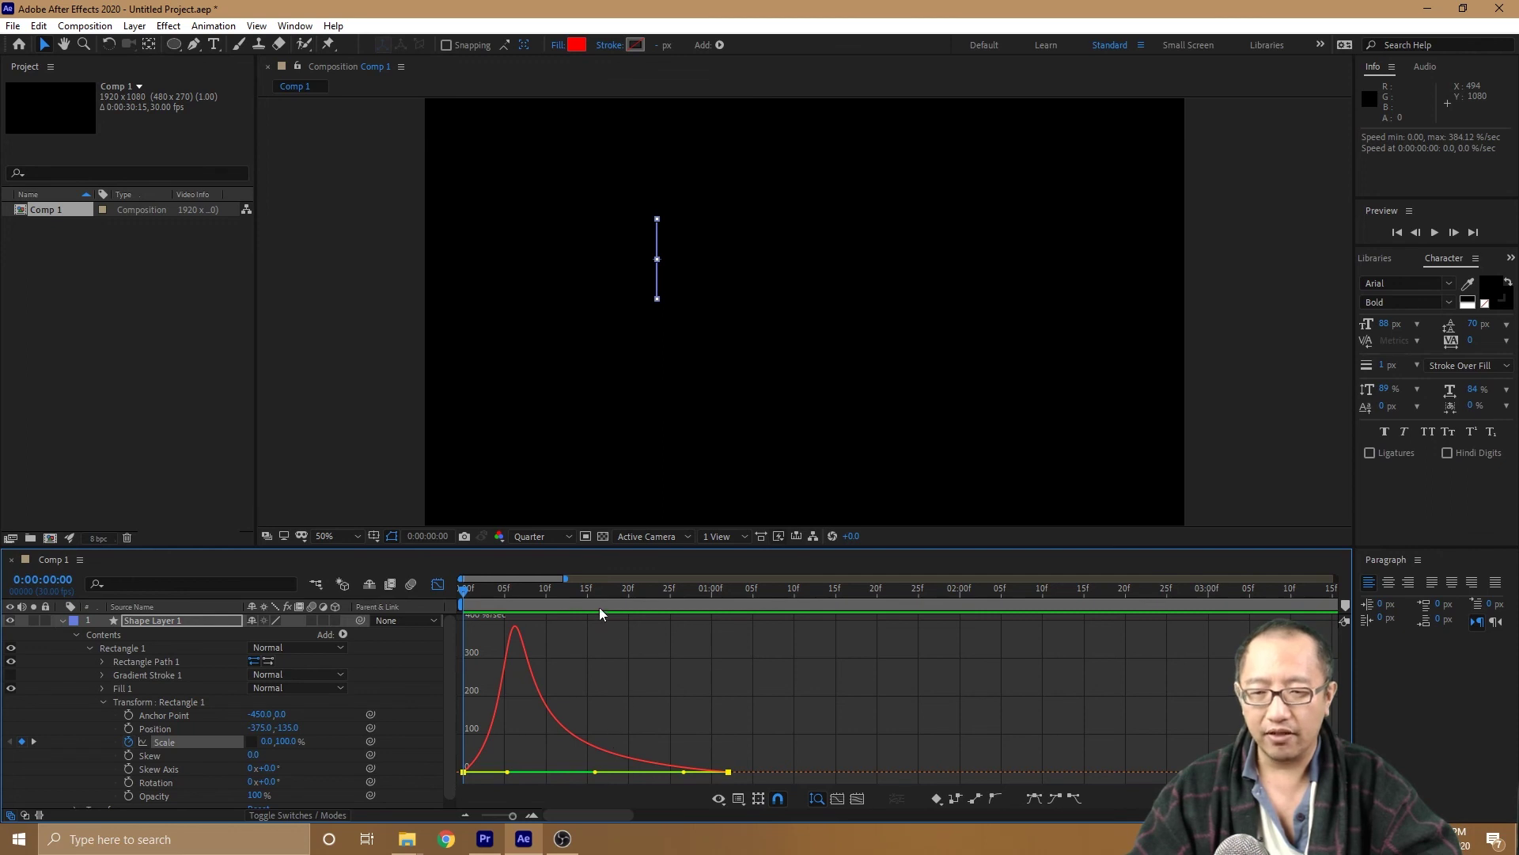
pyautogui.moveTo(465, 590); pyautogui.dragTo(703, 590)
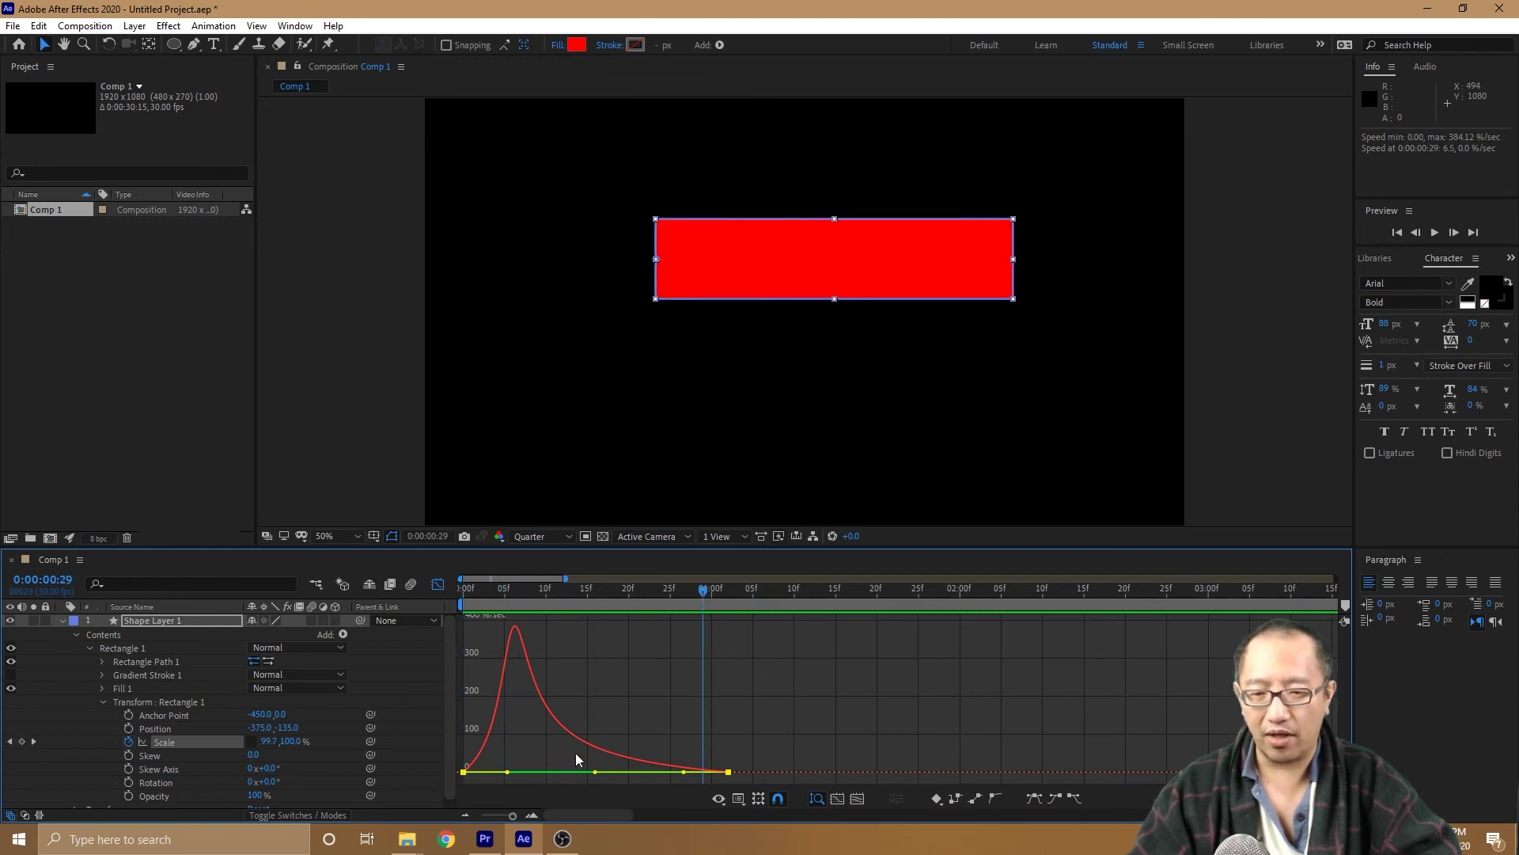
pyautogui.moveTo(554, 771)
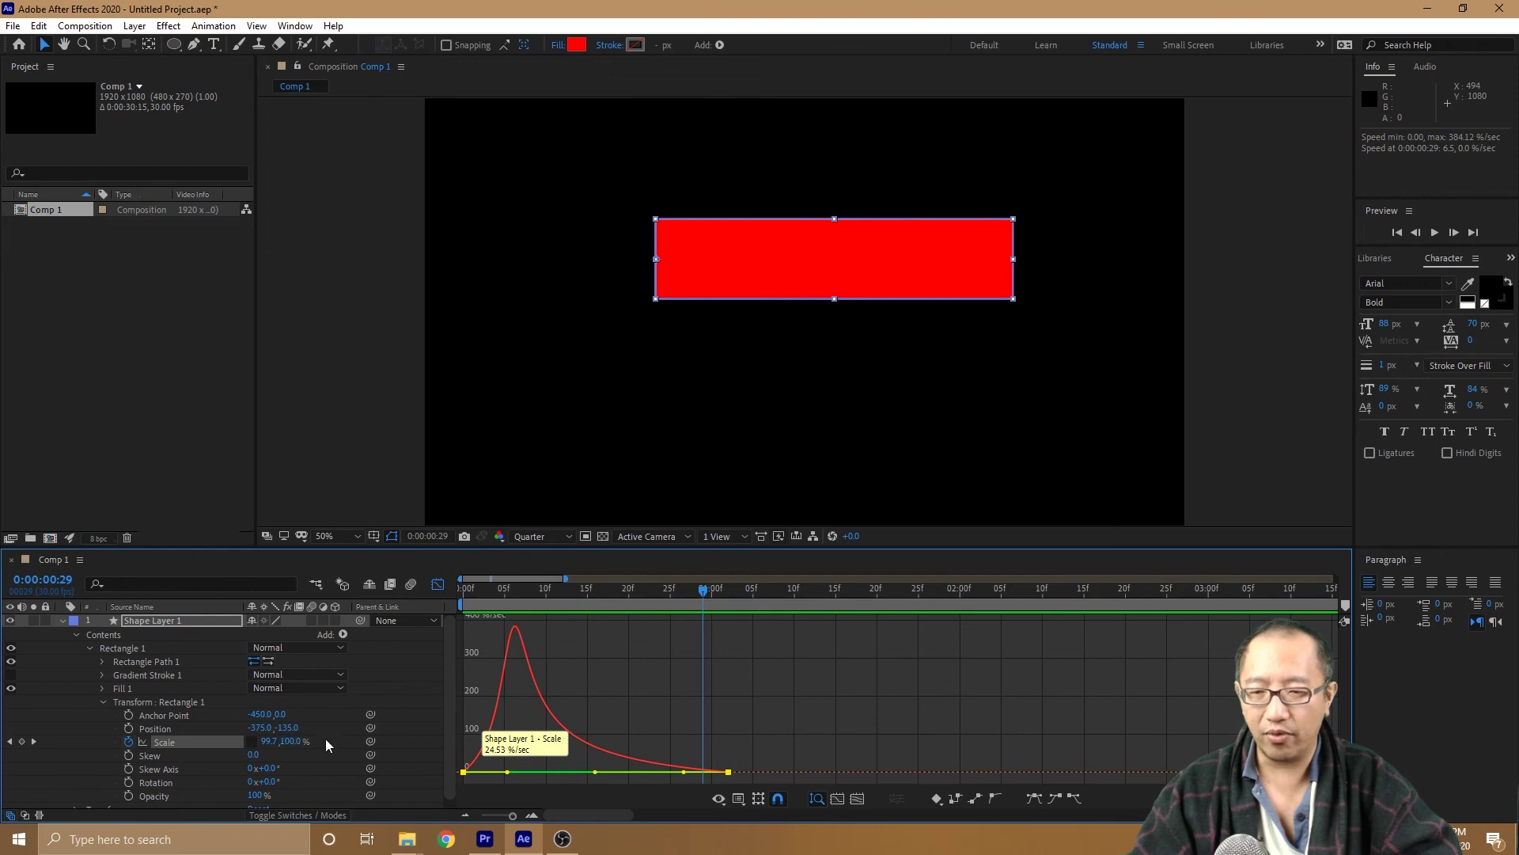
pyautogui.click(579, 595)
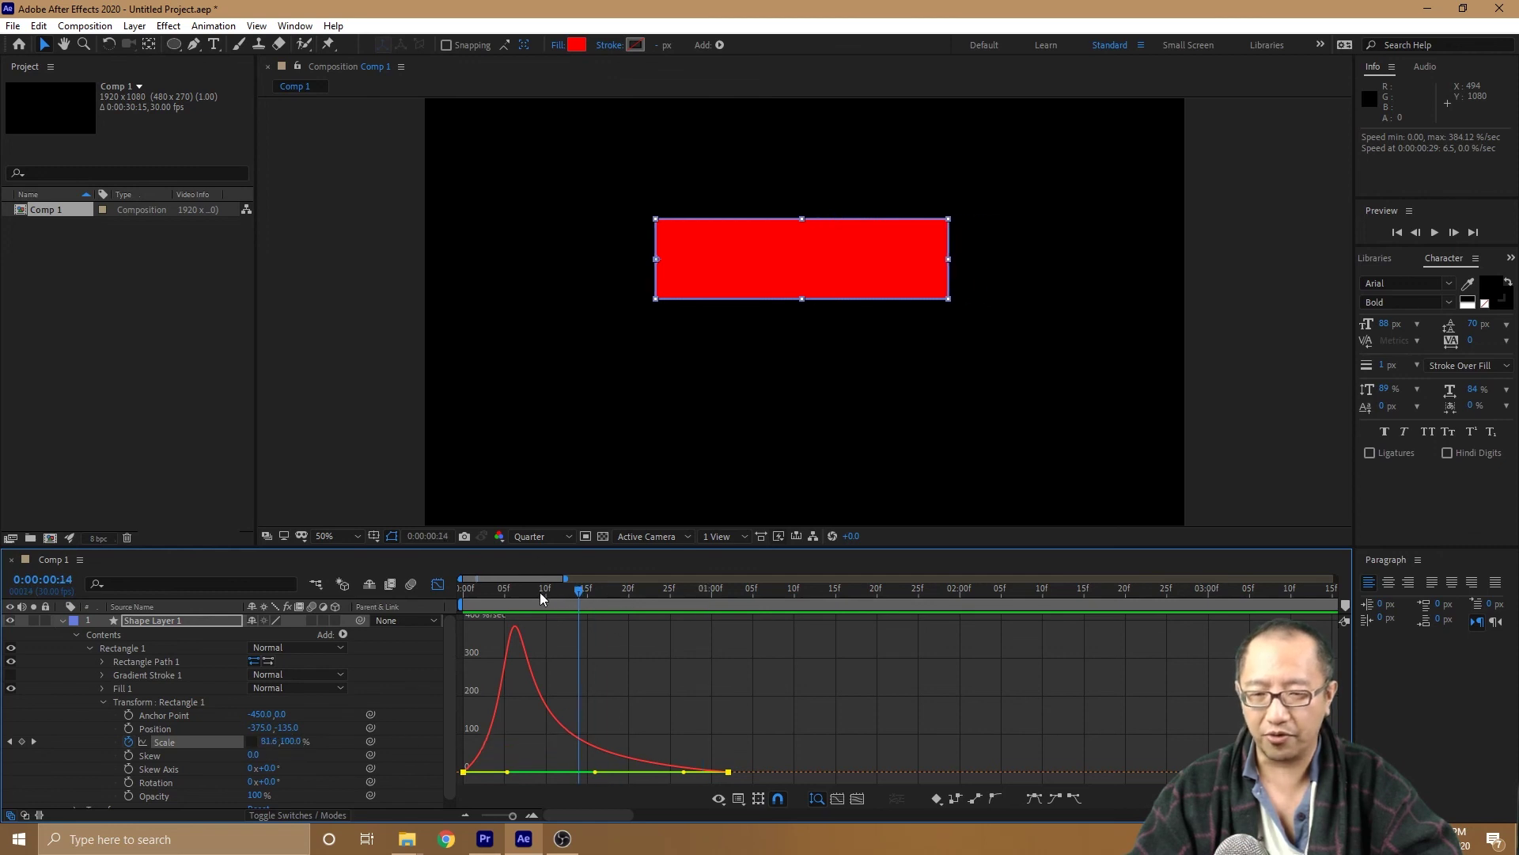
pyautogui.press('space')
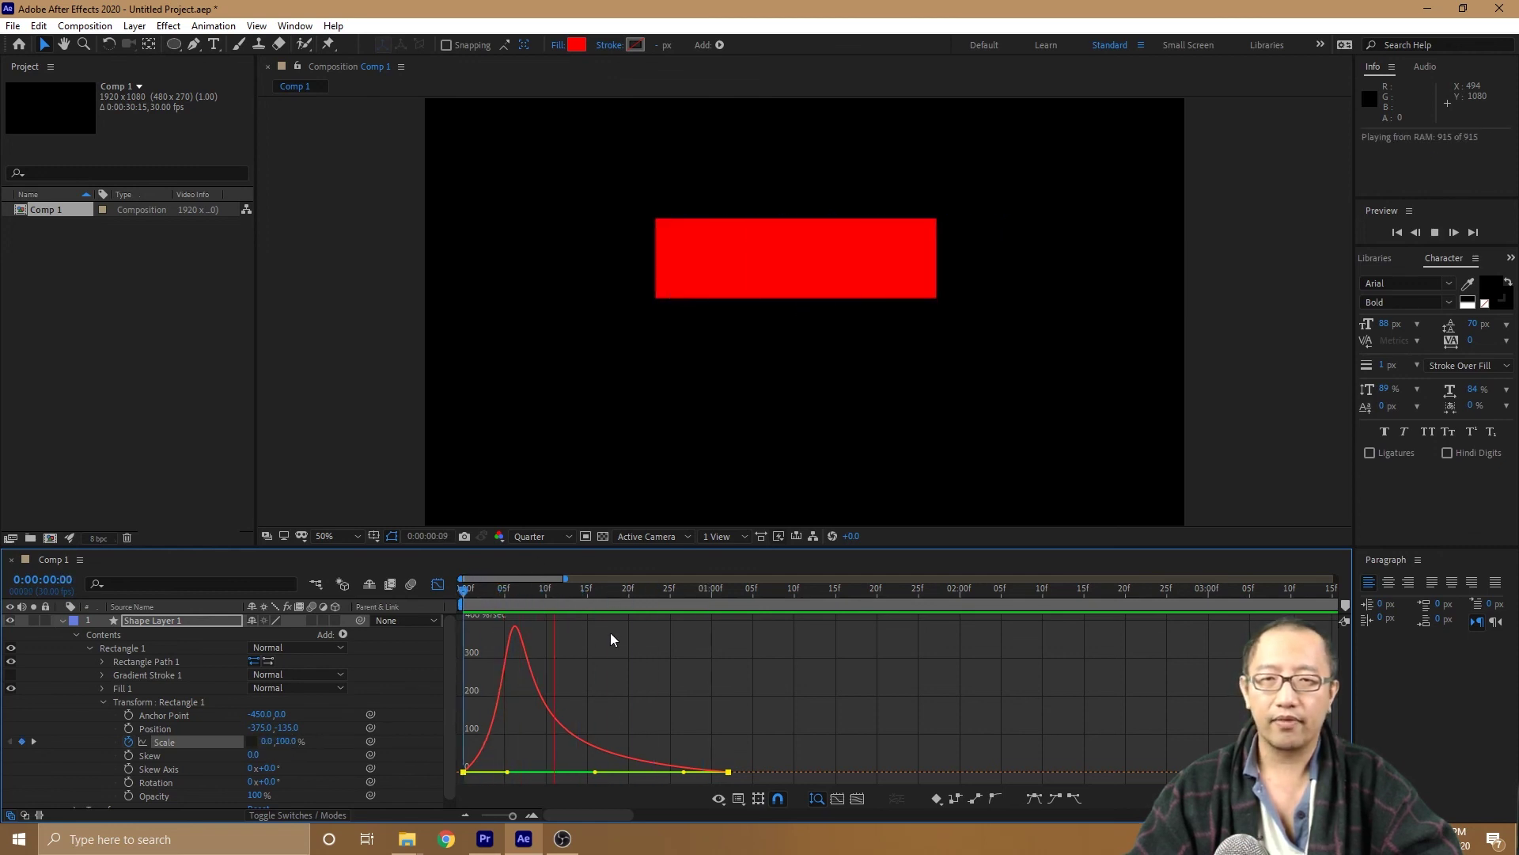
pyautogui.press('space')
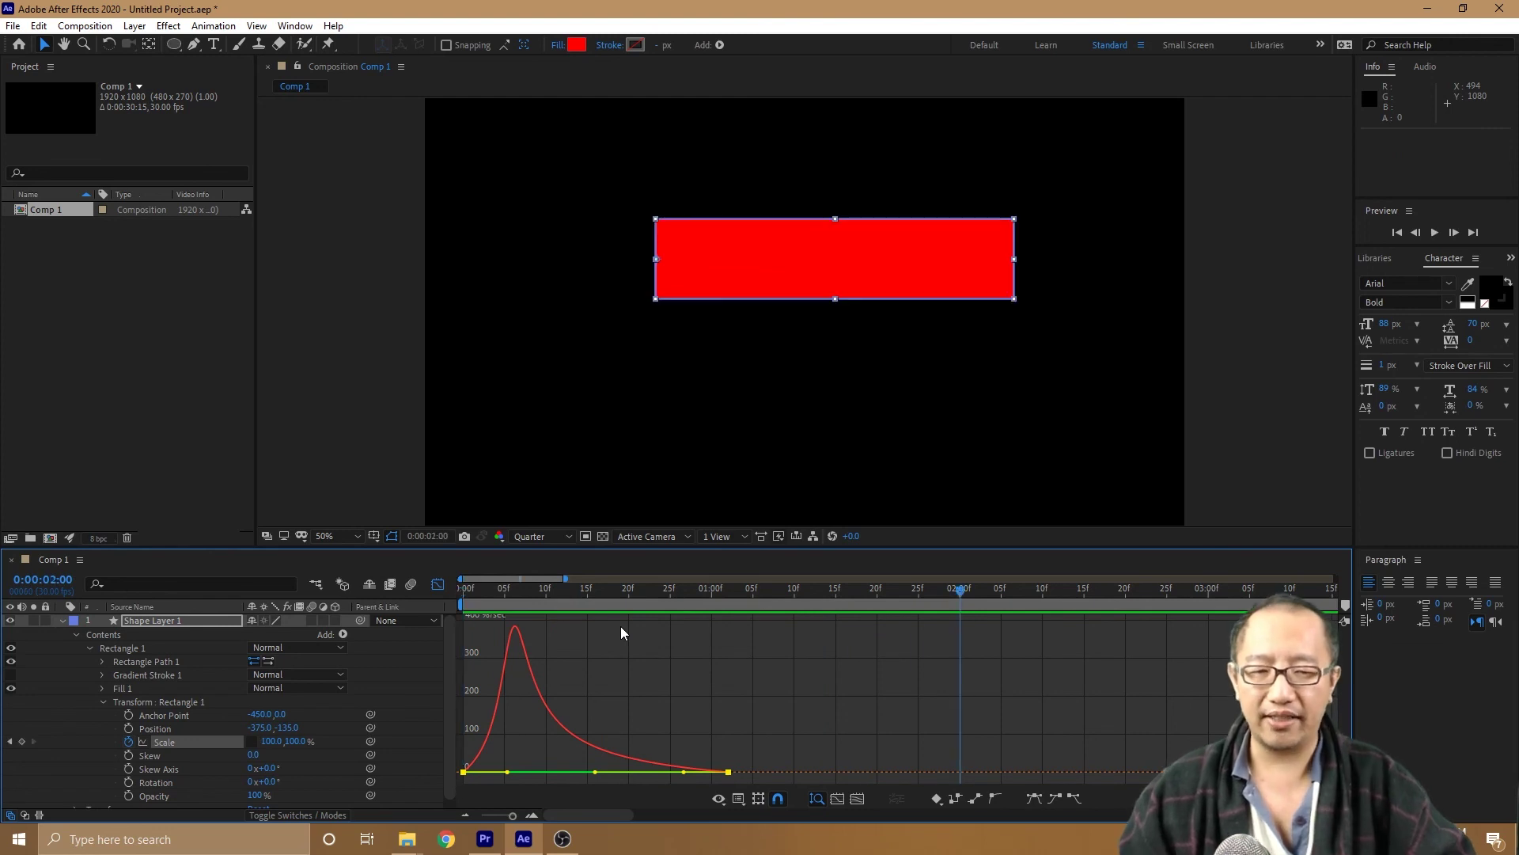